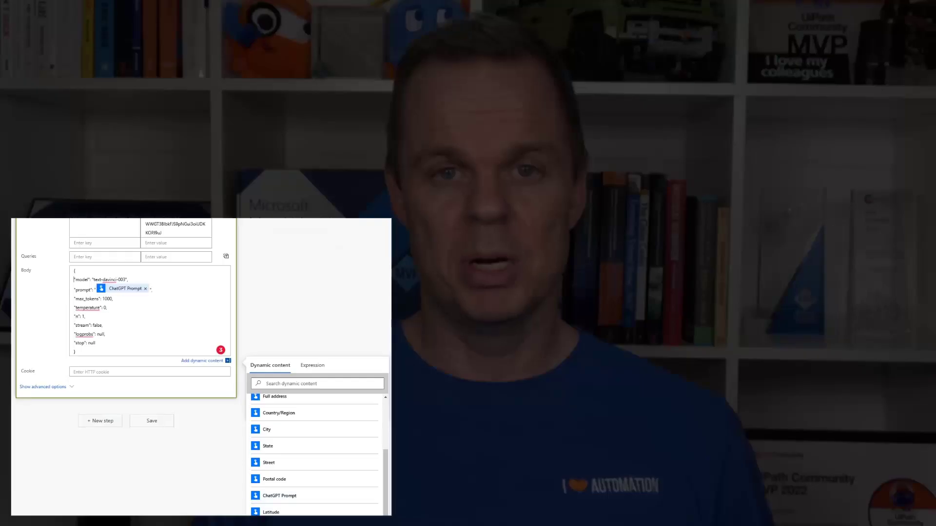
- Scroll up the Power Automate home page to bring the top of the page into view
{"action": "scroll", "coordinate": [107, 302], "scroll_direction": "up", "scroll_amount": 2}
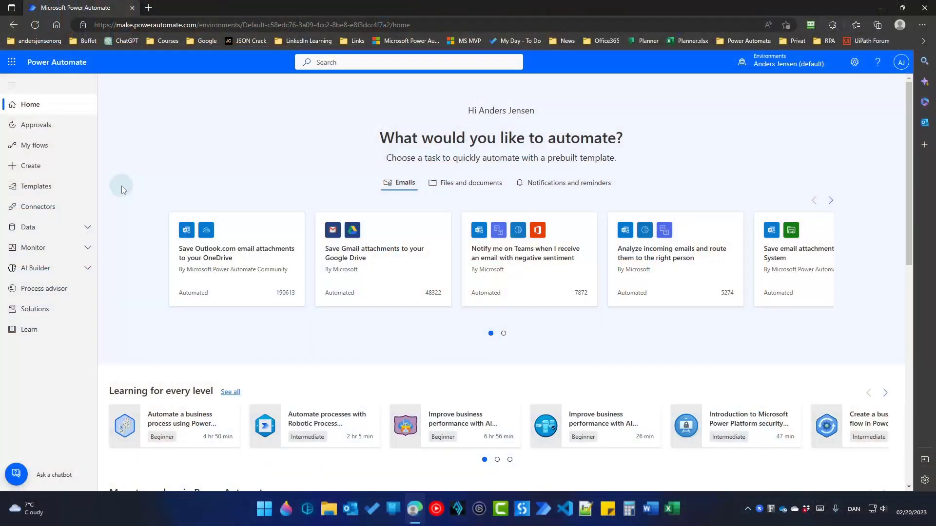
- Create an instant cloud flow named ChatGPTDemo using the 'Manually trigger a flow' trigger
{"action": "left_click", "coordinate": [65, 173]}
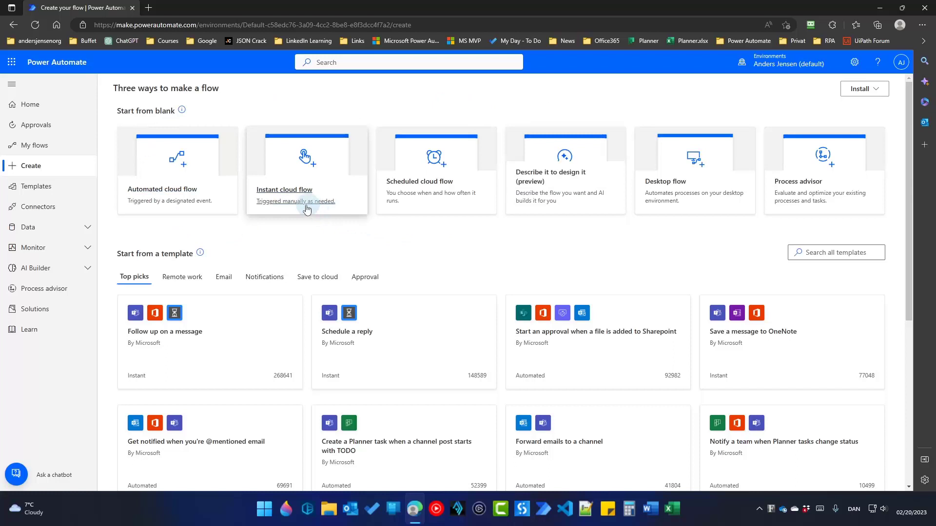
{"action": "left_click", "coordinate": [302, 207]}
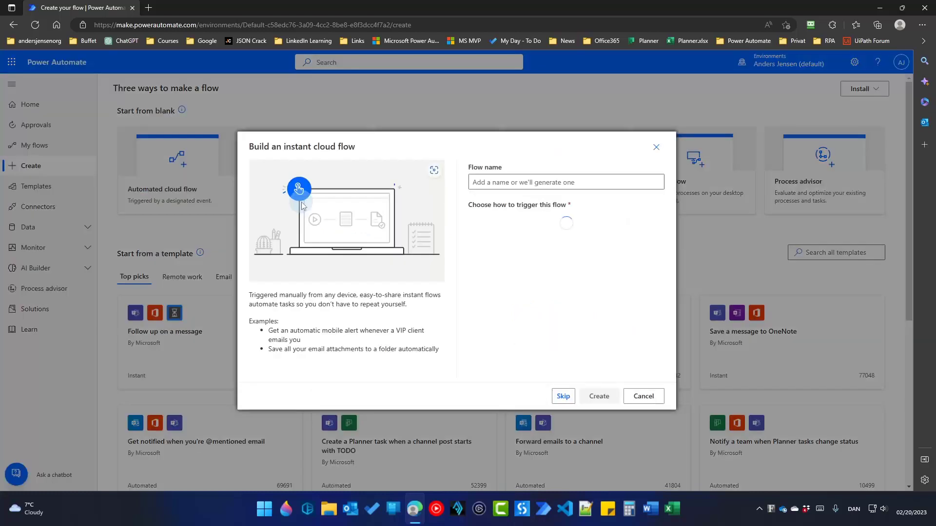
{"action": "left_click", "coordinate": [509, 182]}
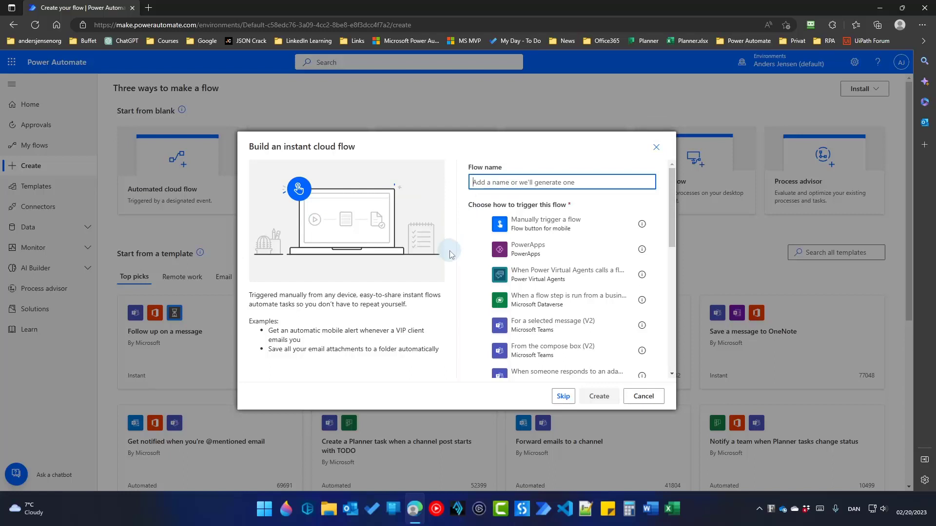
{"action": "type", "text": "ChatGPTDemo"}
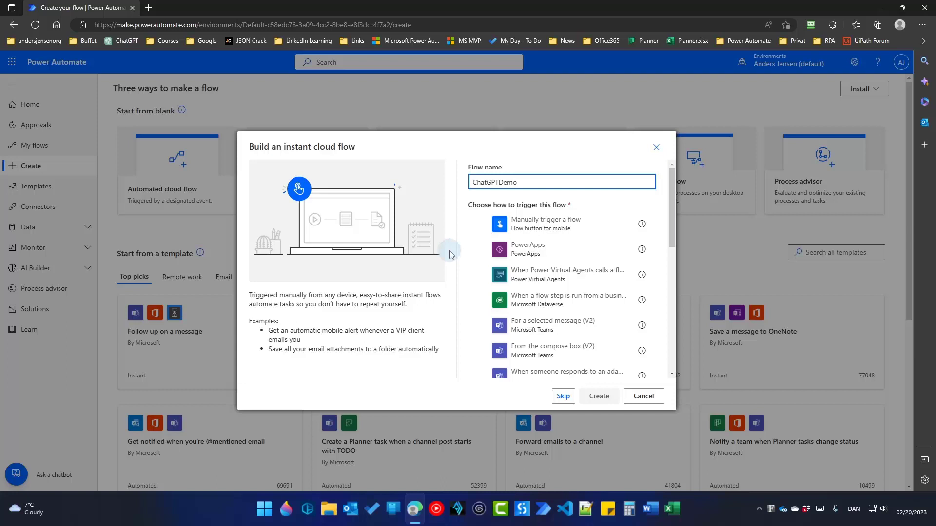
{"action": "left_click", "coordinate": [560, 224]}
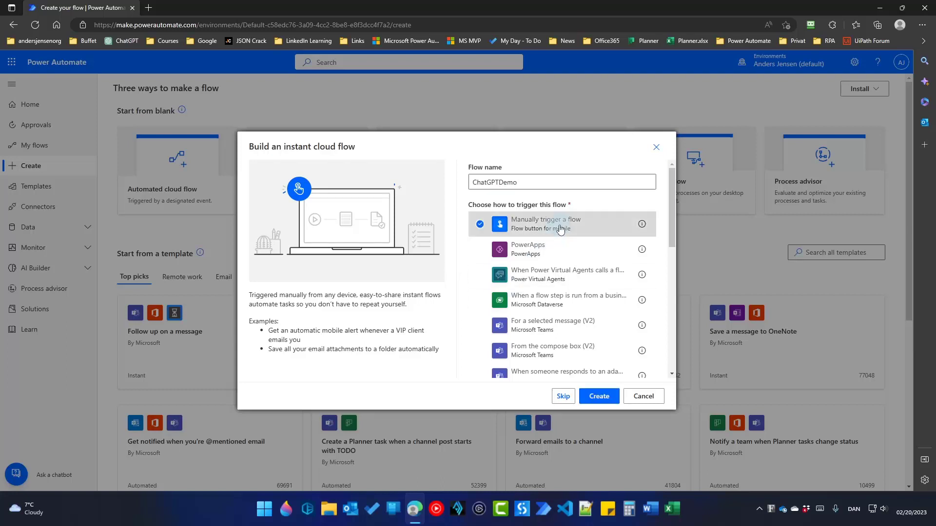
{"action": "left_click", "coordinate": [600, 397]}
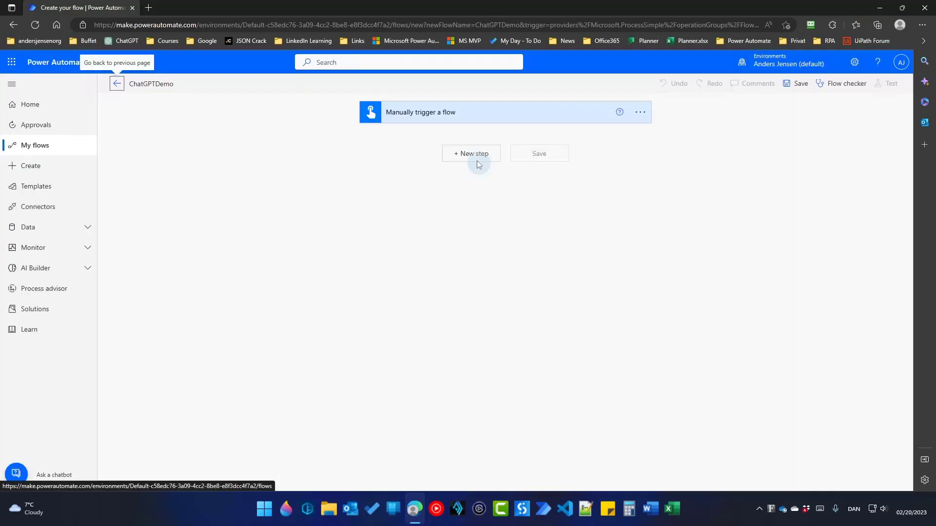
- Add a text input 'ChatGPT Prompt' to the trigger with hint 'Ask ChatGPT about something'
{"action": "left_click", "coordinate": [433, 113]}
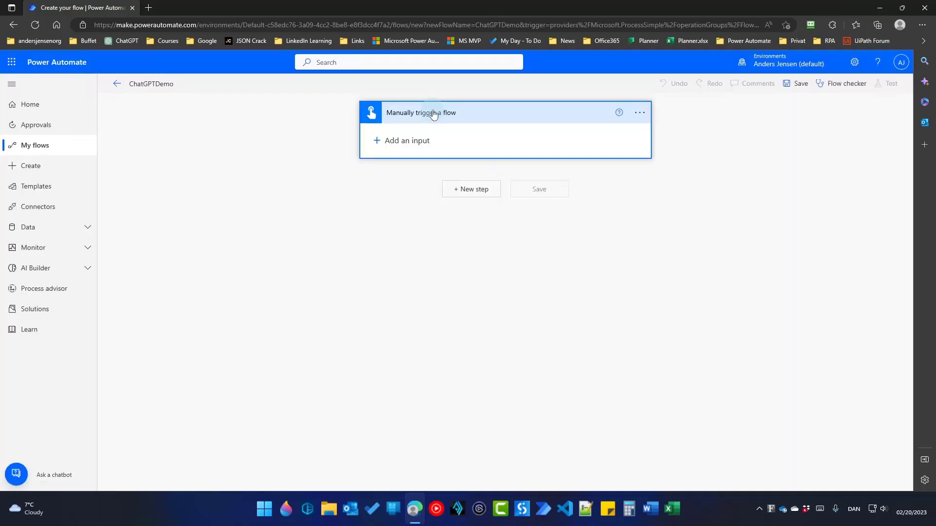
{"action": "left_click", "coordinate": [422, 141]}
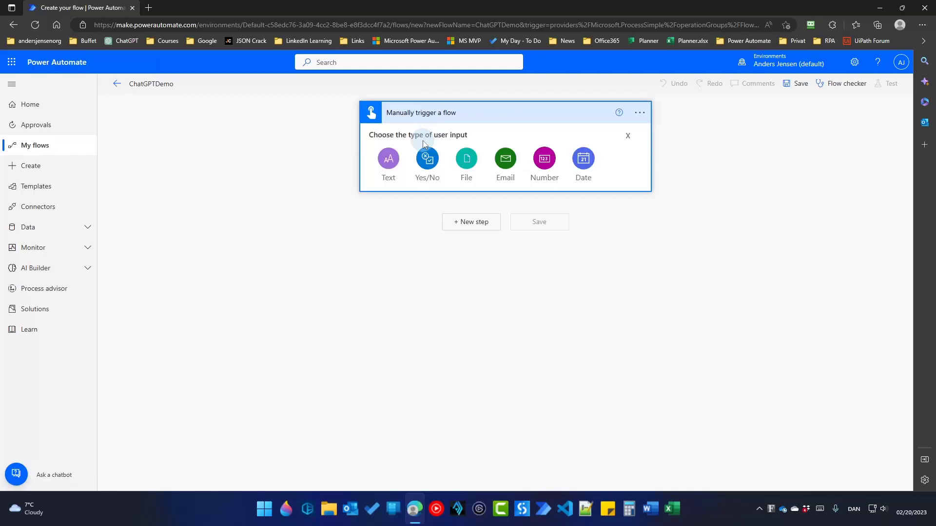
{"action": "left_click", "coordinate": [394, 162]}
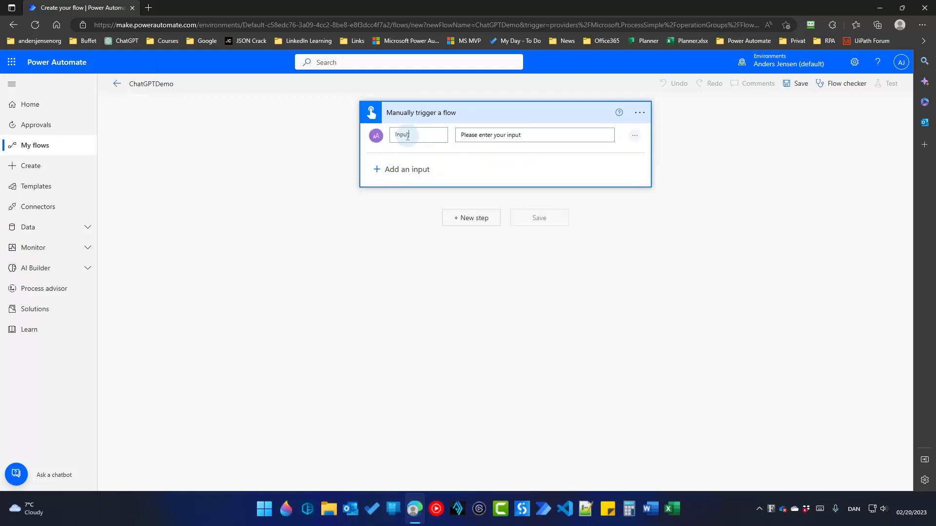
{"action": "left_click_drag", "start_coordinate": [407, 136], "coordinate": [389, 144]}
{"action": "type", "text": "ChatGPT Prompt"}
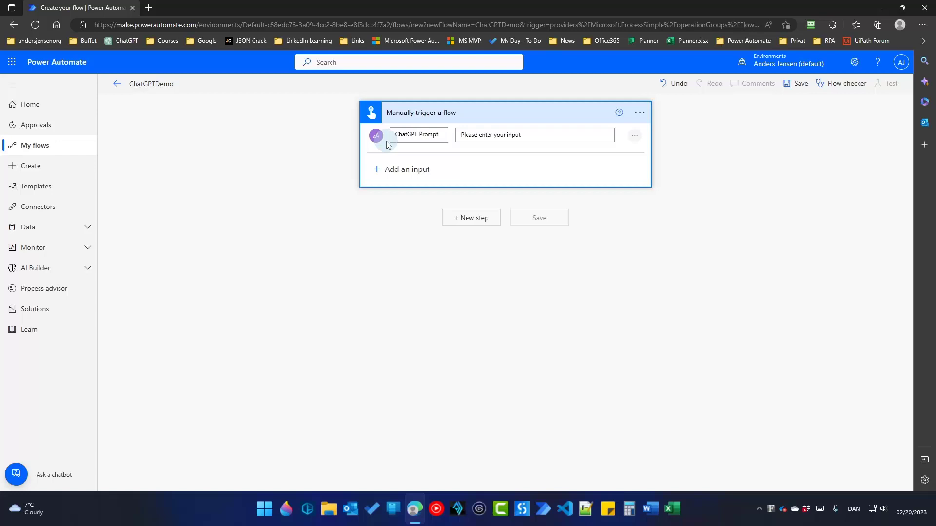
{"action": "type", "text": "Ask ChatGPT about something"}
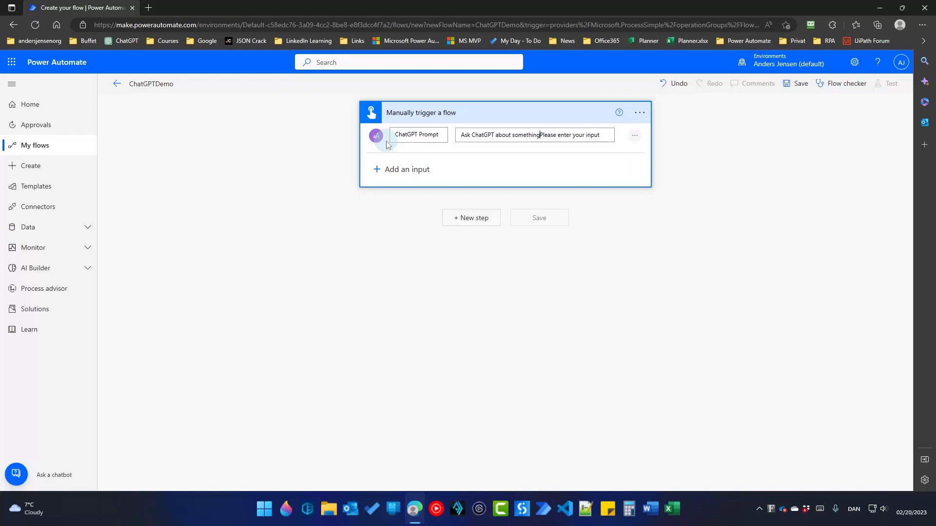
{"action": "left_click_drag", "start_coordinate": [601, 136], "coordinate": [539, 136]}
{"action": "key", "text": "BackSpace"}
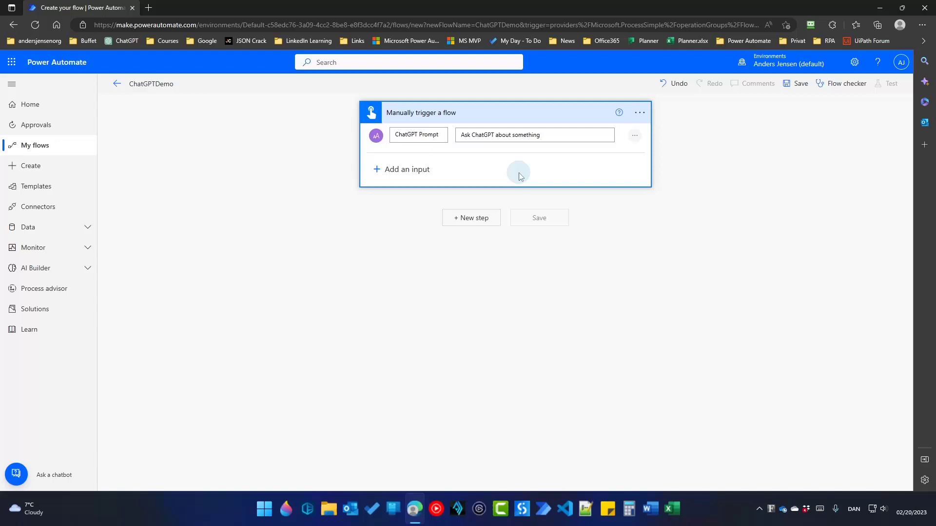
- Insert an HTTP action after the manual trigger and set its method to POST
{"action": "left_click", "coordinate": [470, 228]}
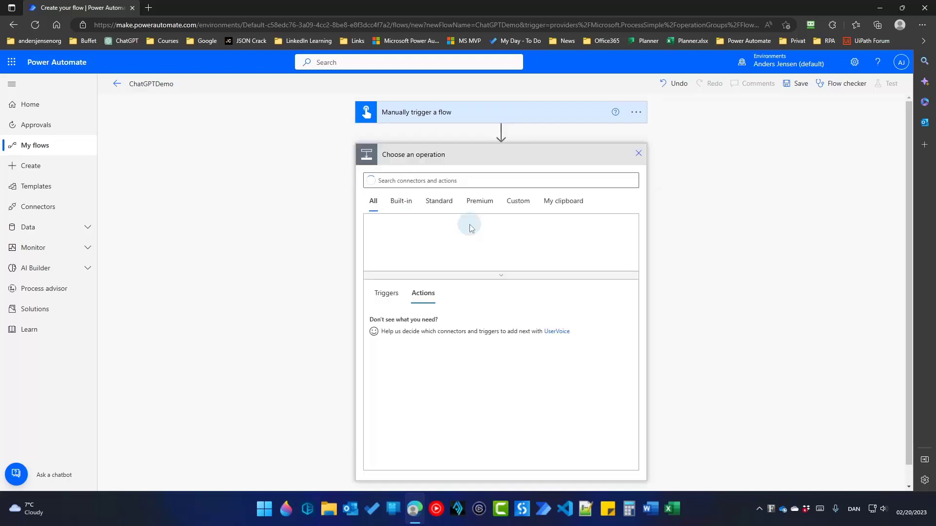
{"action": "type", "text": "http"}
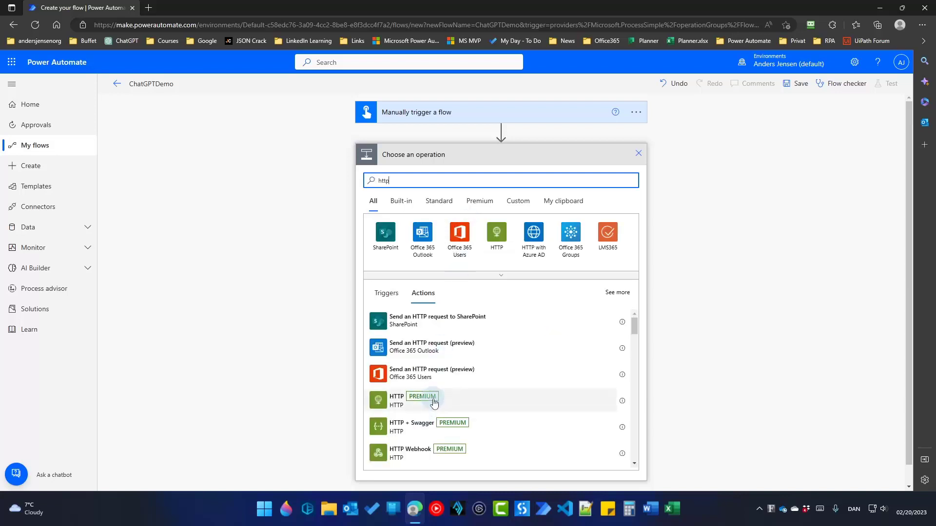
{"action": "left_click", "coordinate": [434, 401]}
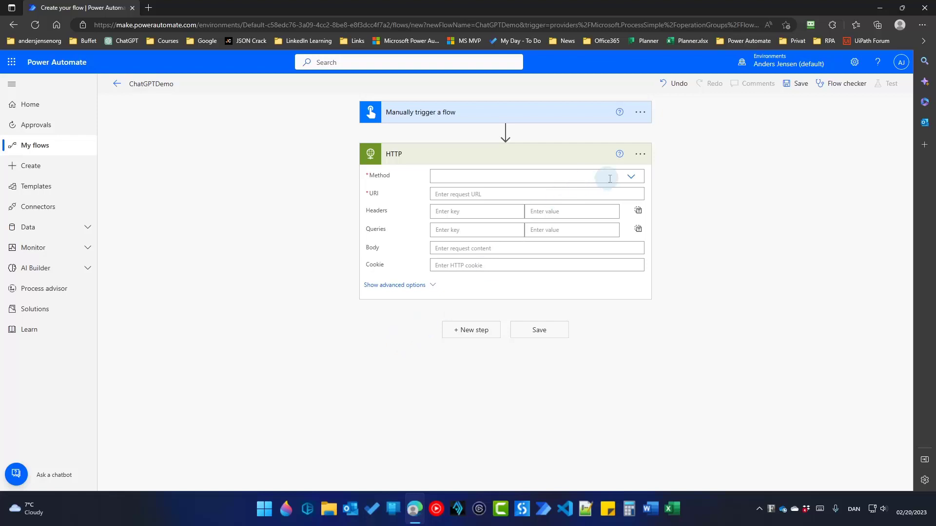
{"action": "left_click", "coordinate": [632, 178]}
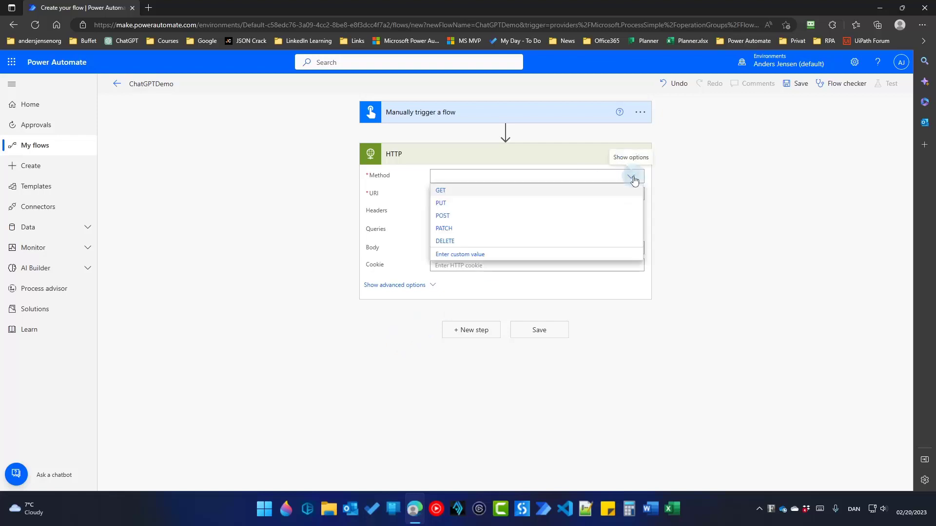
{"action": "left_click", "coordinate": [482, 215]}
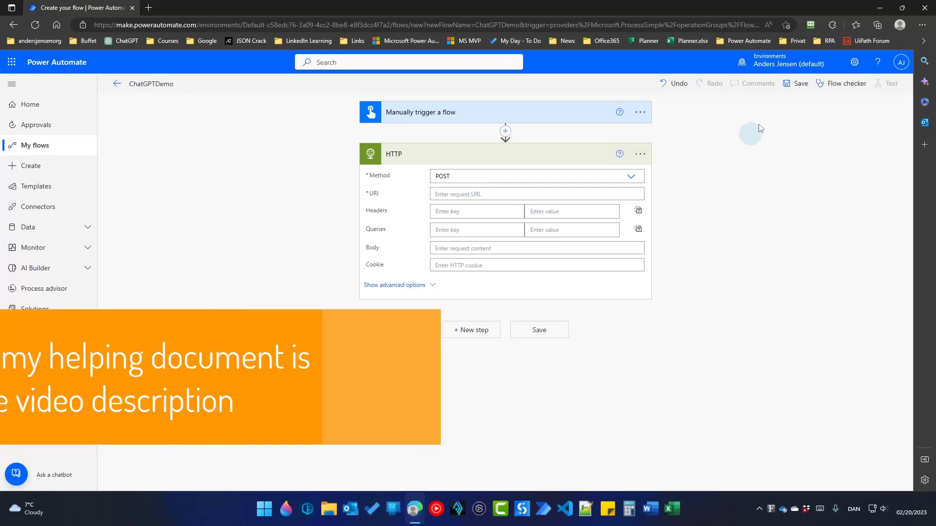
- Copy the newest API reference URL from Resources You Need.txt in Notepad
{"action": "left_click", "coordinate": [880, 8]}
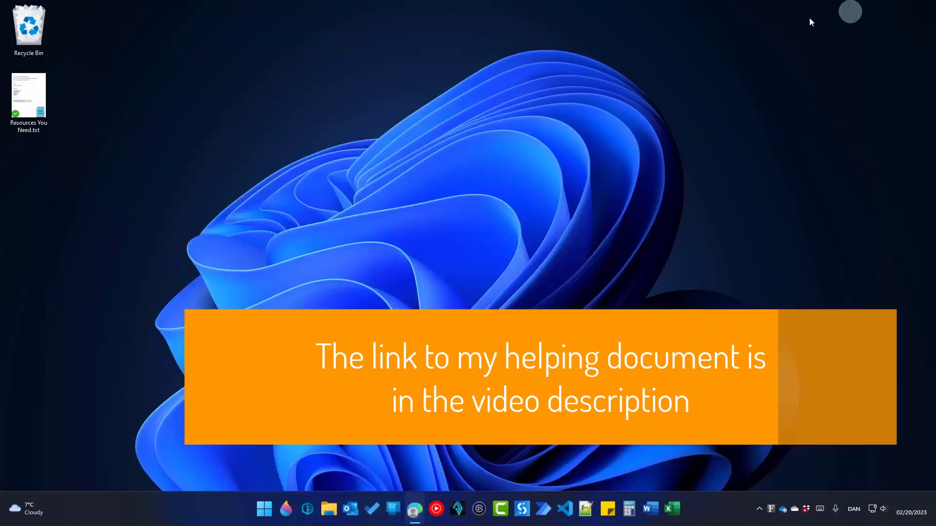
{"action": "double_click", "coordinate": [24, 116]}
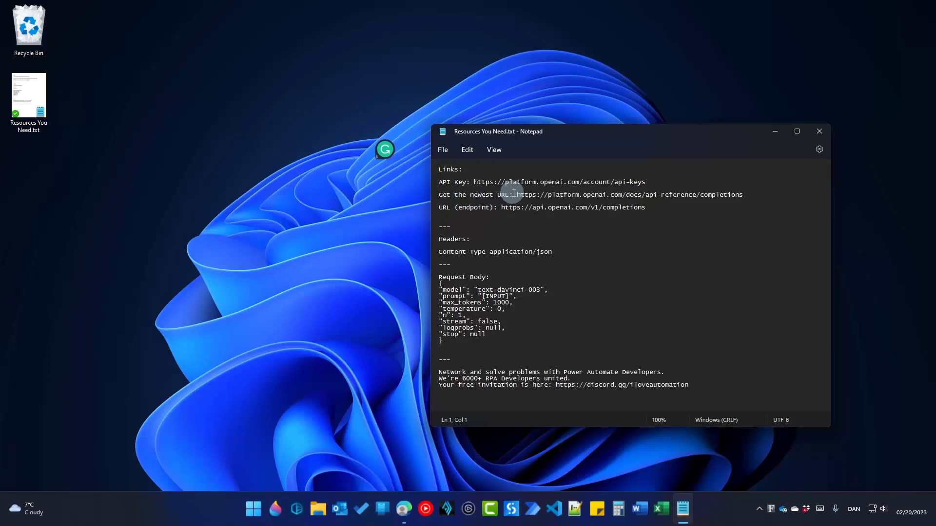
{"action": "left_click_drag", "start_coordinate": [516, 195], "coordinate": [744, 195]}
{"action": "key", "text": "ctrl+c"}
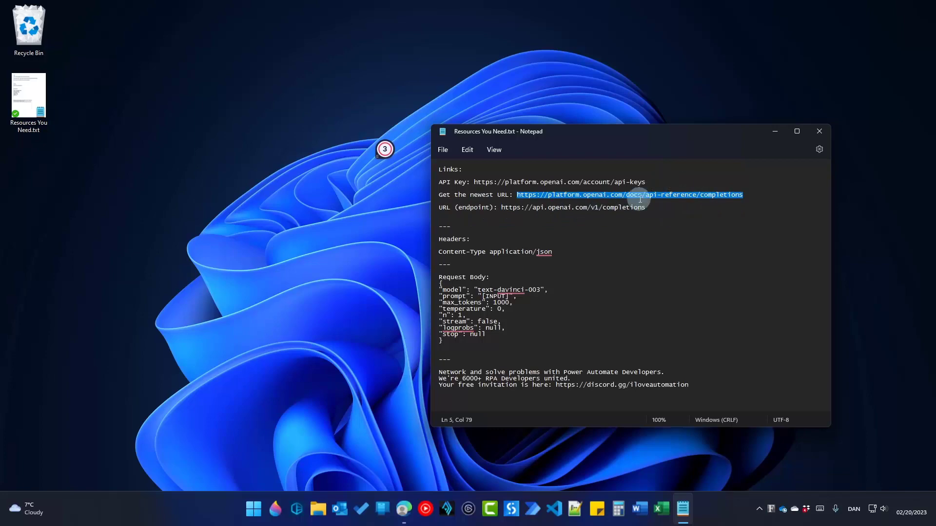
{"action": "left_click", "coordinate": [403, 509]}
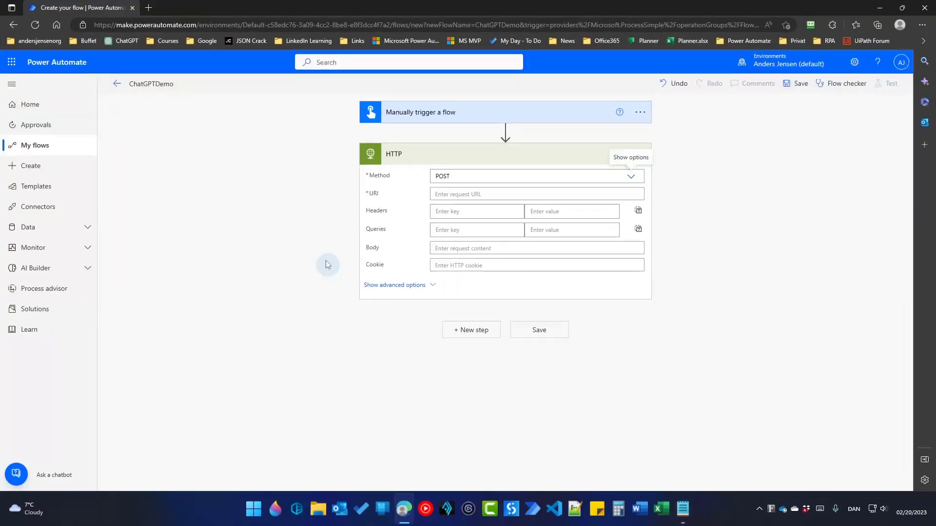
{"action": "left_click", "coordinate": [147, 10]}
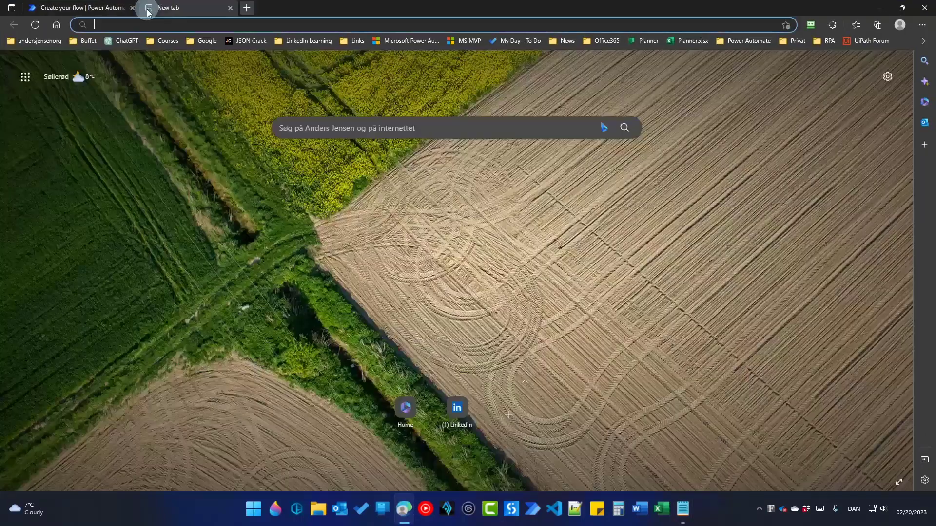
{"action": "key", "text": "ctrl+v"}
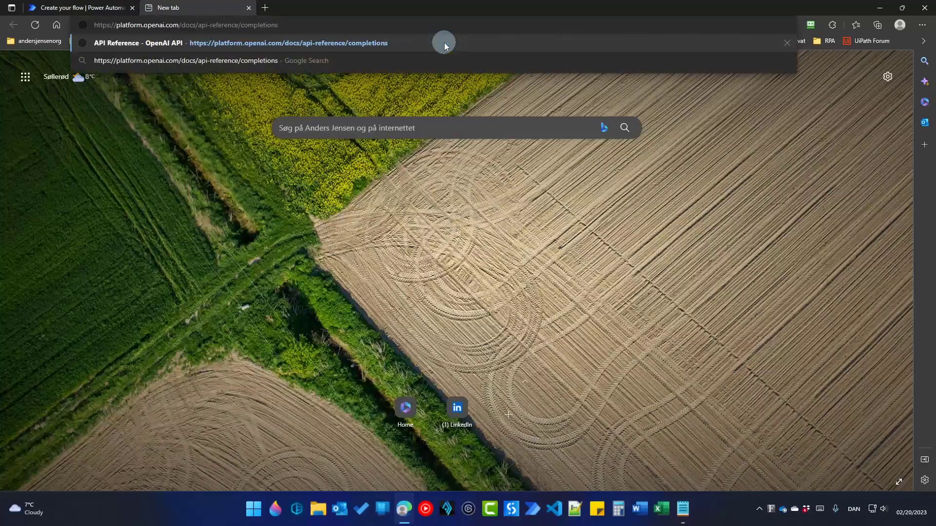
{"action": "left_click", "coordinate": [444, 43]}
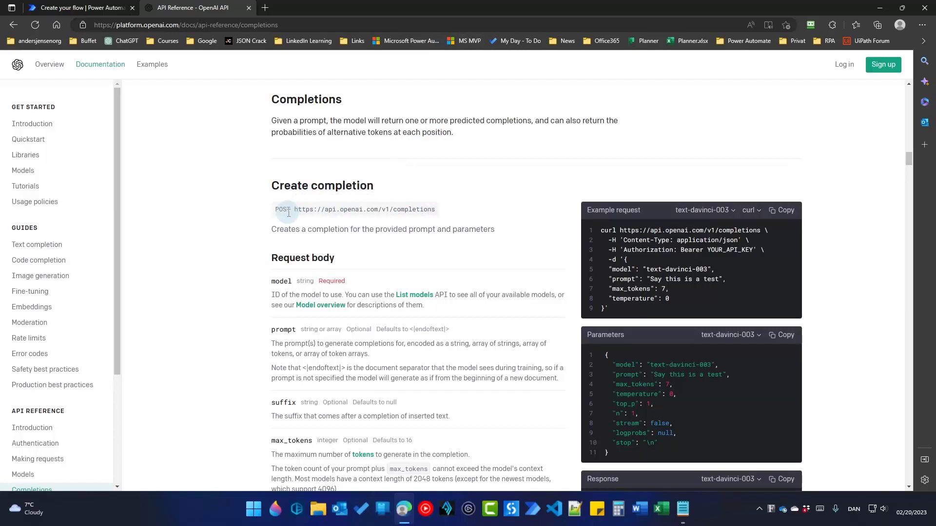
{"action": "left_click_drag", "start_coordinate": [295, 215], "coordinate": [436, 214]}
{"action": "key", "text": "ctrl+c"}
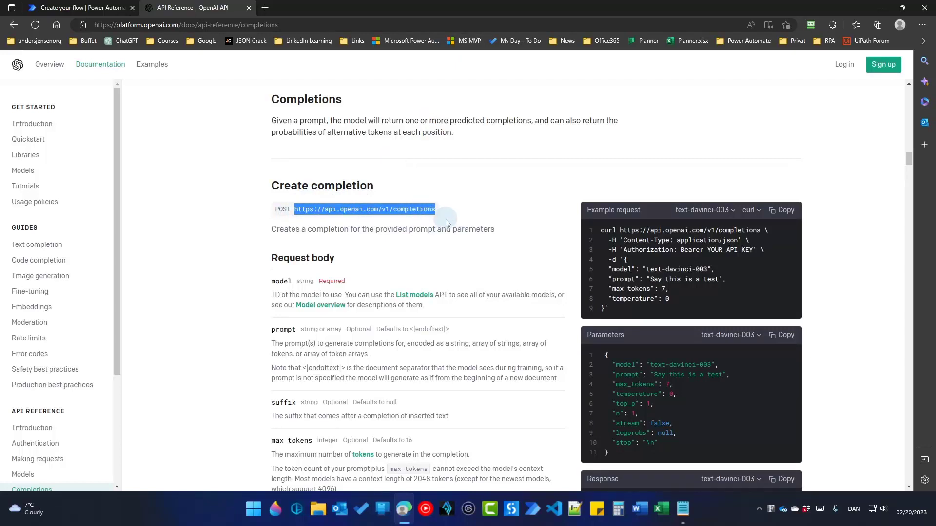
{"action": "left_click", "coordinate": [85, 12]}
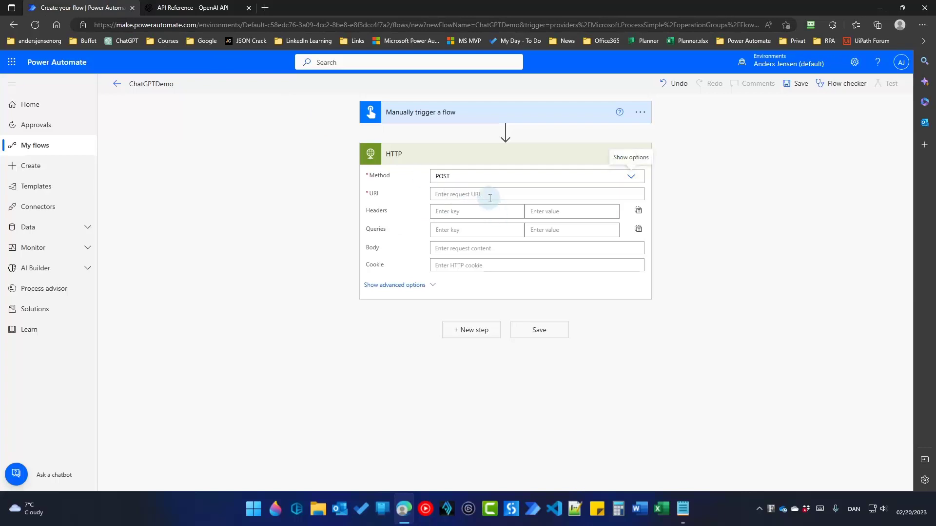
{"action": "left_click", "coordinate": [488, 195]}
{"action": "key", "text": "ctrl+v"}
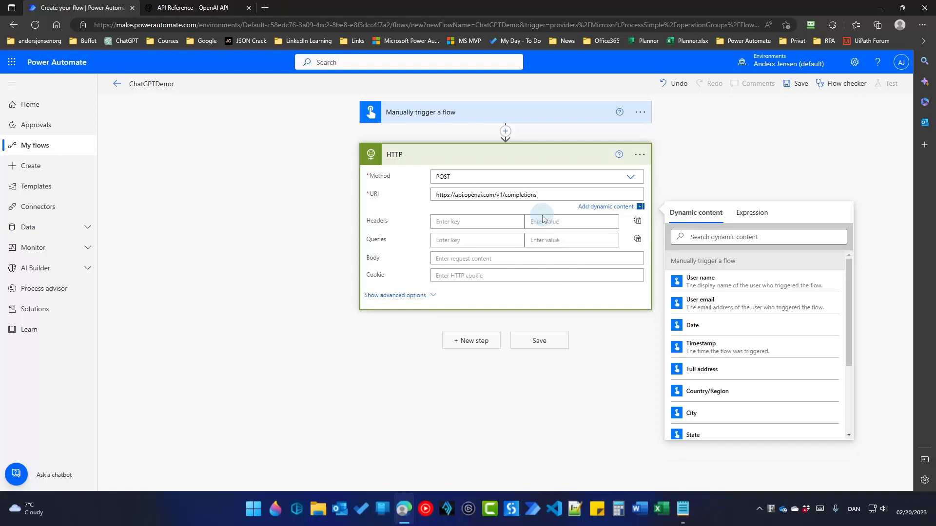
{"action": "left_click", "coordinate": [481, 220]}
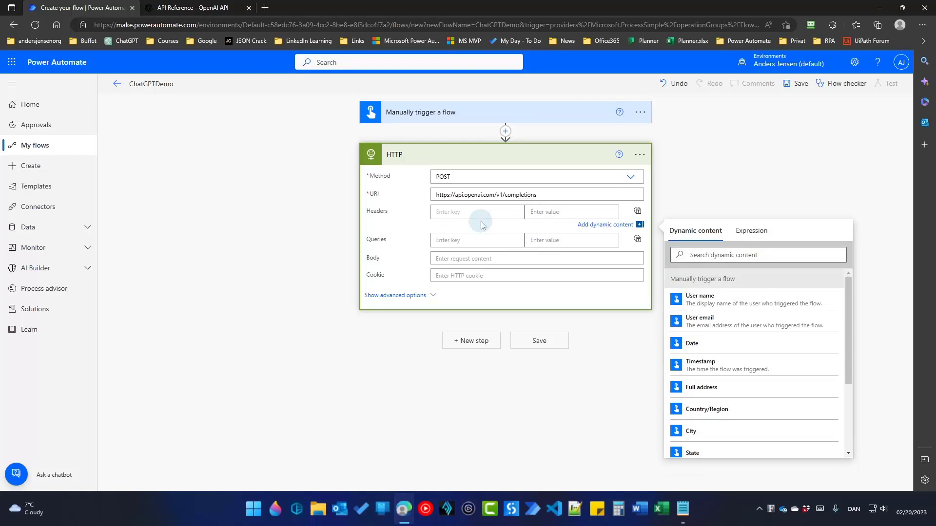
{"action": "type", "text": "Authorization"}
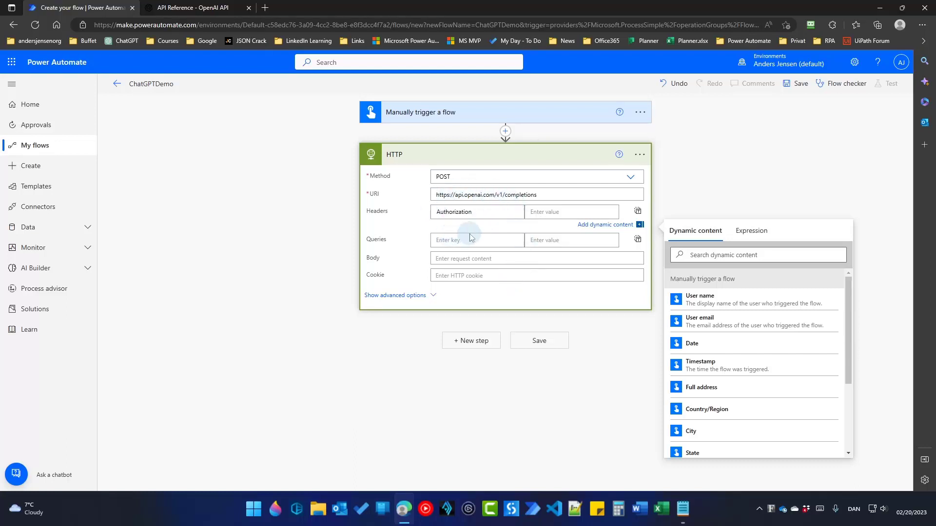
{"action": "left_click", "coordinate": [546, 212]}
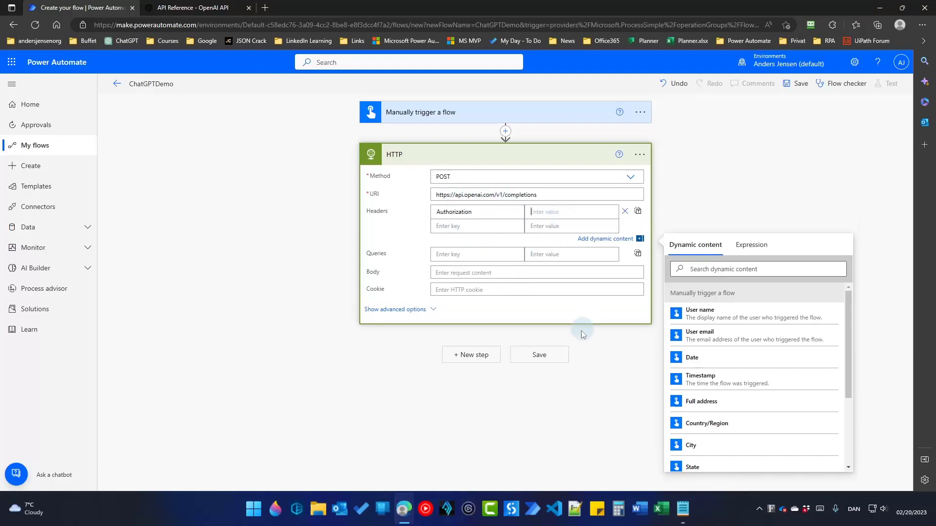
{"action": "type", "text": "Bearer"}
{"action": "left_click", "coordinate": [683, 514]}
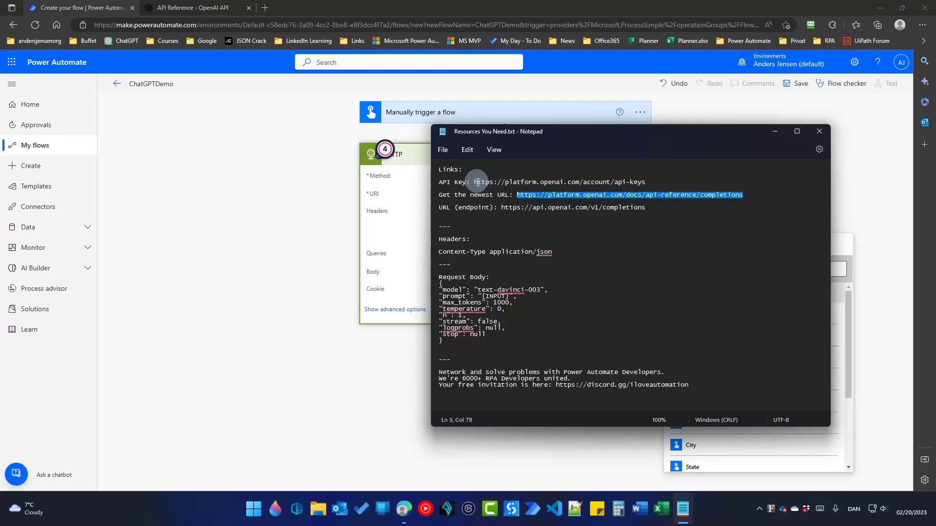
{"action": "left_click_drag", "start_coordinate": [474, 182], "coordinate": [647, 184]}
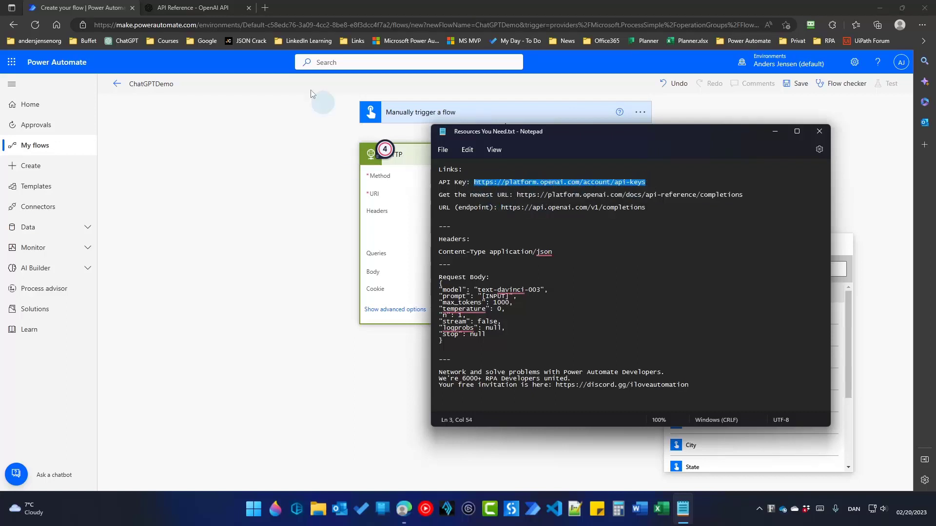
{"action": "left_click", "coordinate": [265, 9]}
- Generate a new OpenAI secret key and paste it after 'Bearer' in the Authorization header value
{"action": "key", "text": "ctrl+v"}
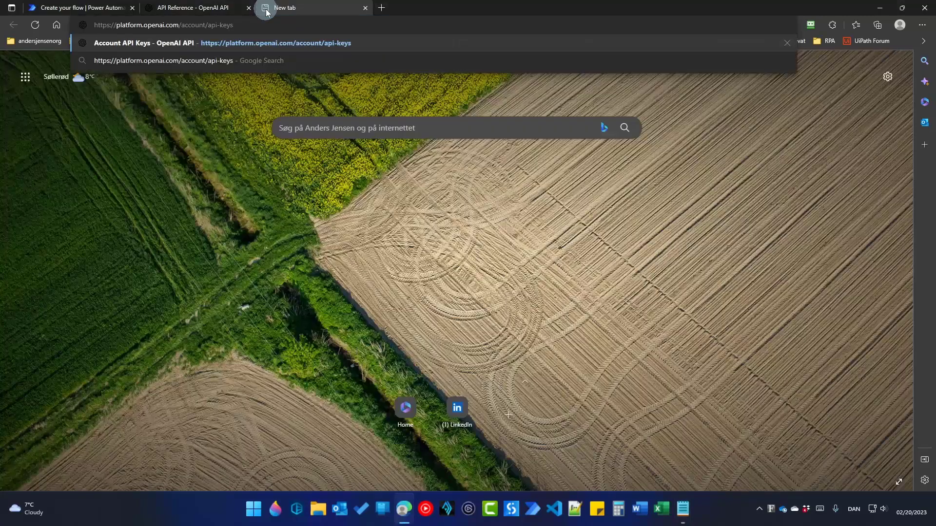
{"action": "key", "text": "Return"}
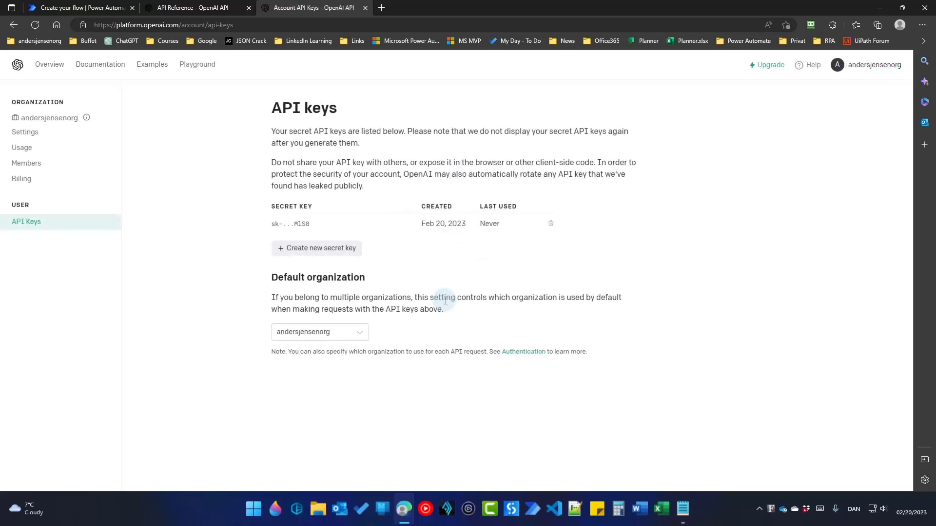
{"action": "left_click", "coordinate": [341, 248]}
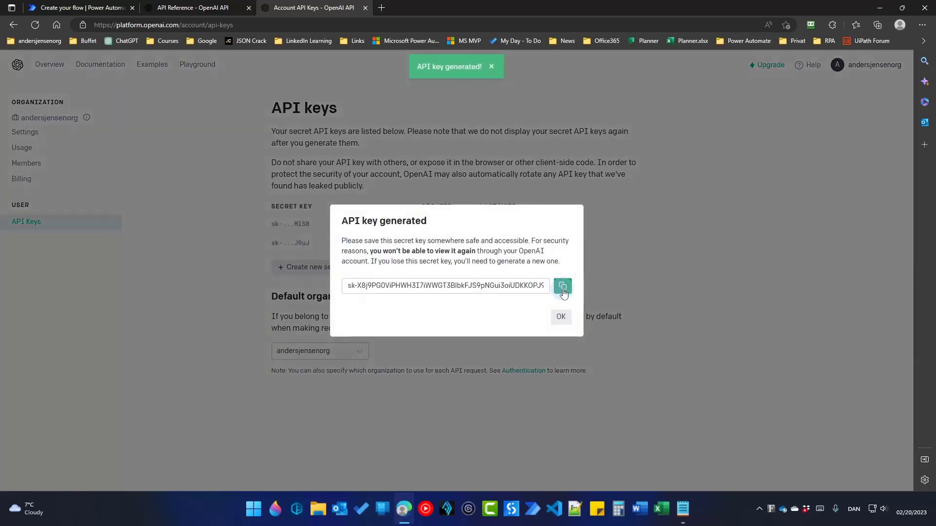
{"action": "left_click", "coordinate": [563, 288]}
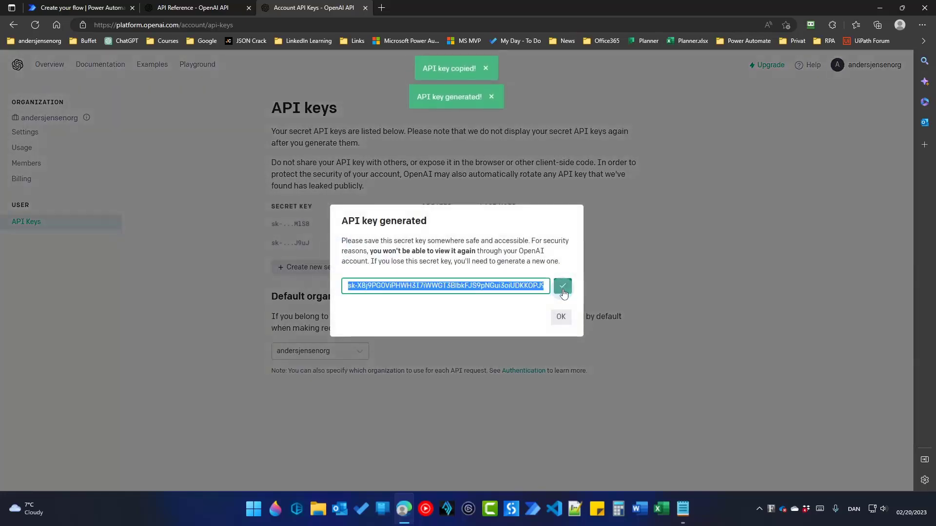
{"action": "left_click", "coordinate": [65, 8]}
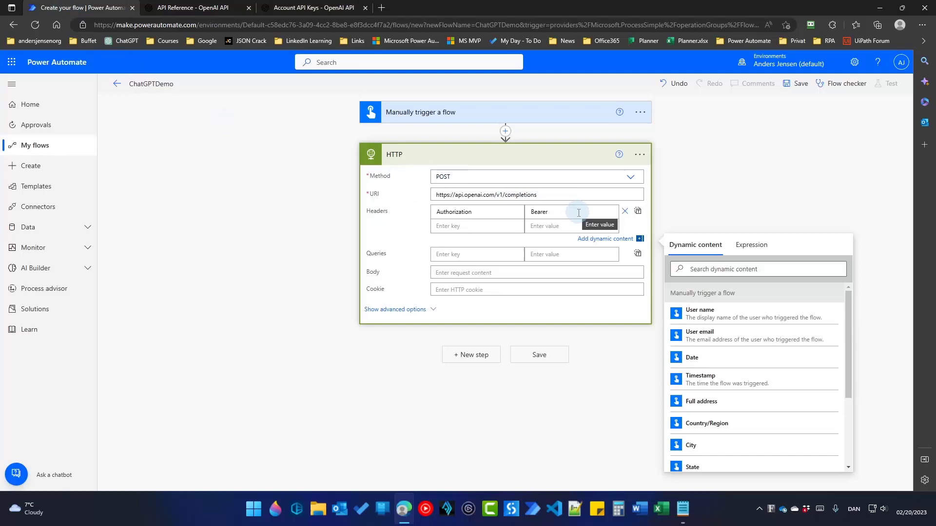
{"action": "key", "text": "ctrl+v"}
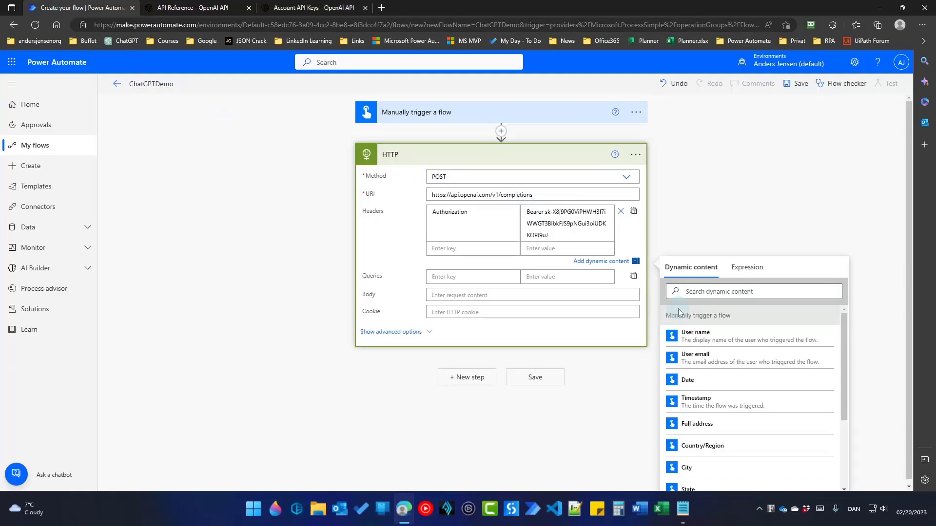
- Paste the text-davinci-003 request JSON (prompt [INPUT], max_tokens 1000, temperature 0) into the HTTP Body
{"action": "left_click", "coordinate": [486, 294]}
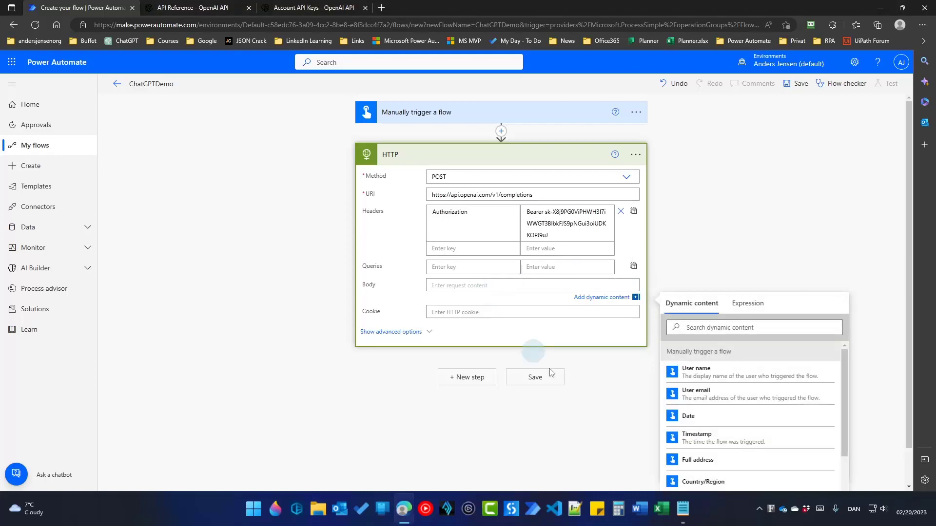
{"action": "left_click", "coordinate": [683, 508]}
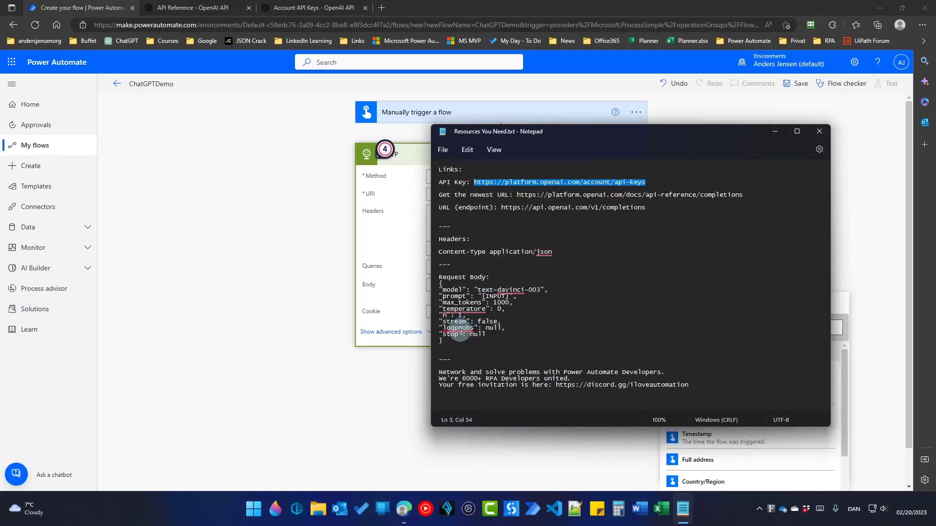
{"action": "left_click", "coordinate": [577, 335]}
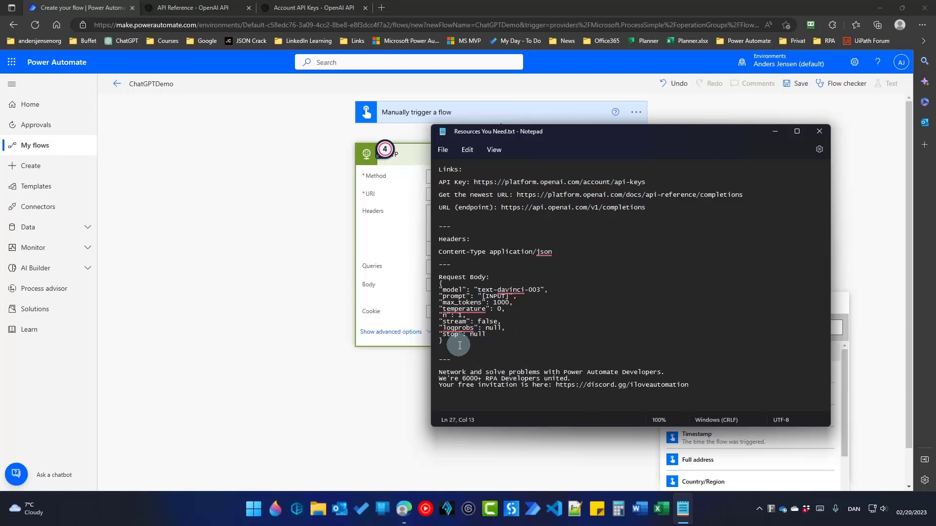
{"action": "left_click_drag", "start_coordinate": [443, 340], "coordinate": [430, 288]}
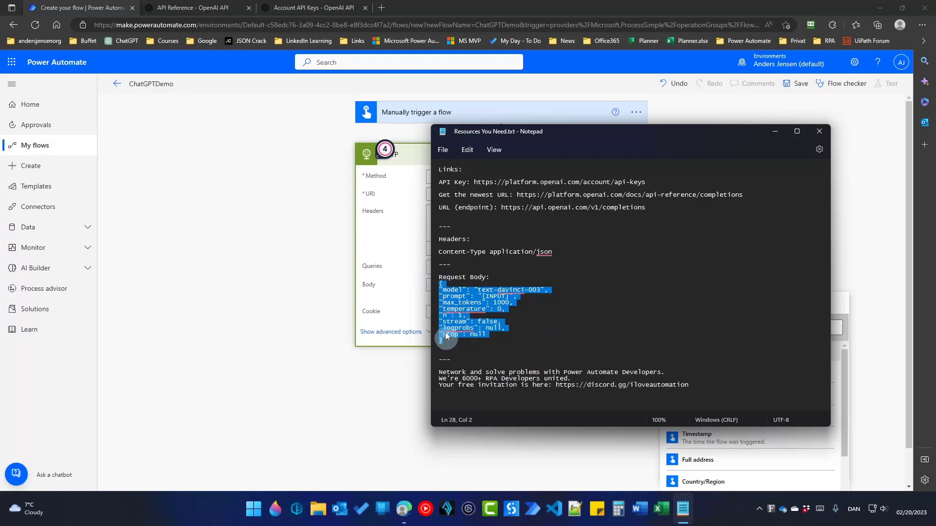
{"action": "left_click", "coordinate": [426, 286]}
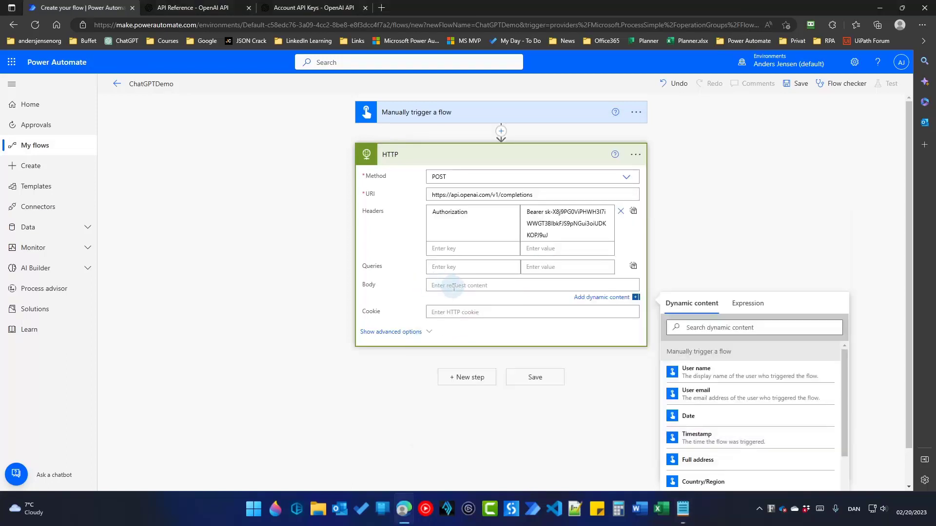
{"action": "key", "text": "ctrl+v"}
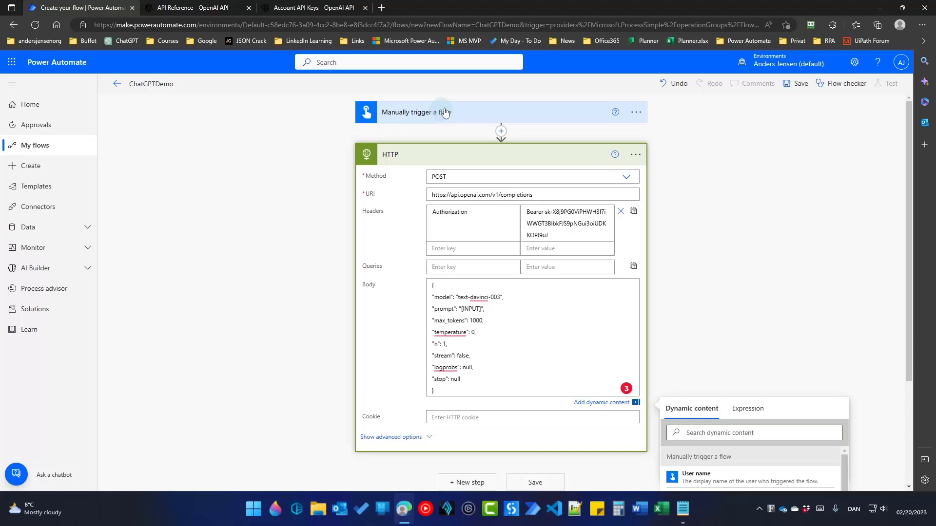
- Swap the prompt's [INPUT] text for the trigger's ChatGPT Prompt dynamic value
{"action": "left_click", "coordinate": [475, 305]}
{"action": "key", "text": "BackSpace"}
{"action": "key", "text": "BackSpace"}
{"action": "key", "text": "BackSpace"}
{"action": "key", "text": "BackSpace"}
{"action": "key", "text": "BackSpace"}
{"action": "key", "text": "BackSpace"}
{"action": "key", "text": "BackSpace"}
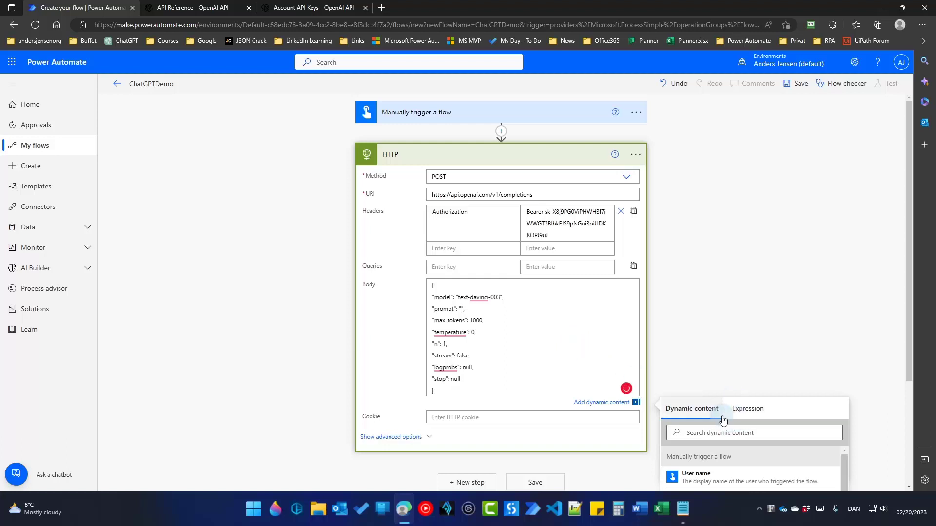
{"action": "left_click", "coordinate": [628, 407]}
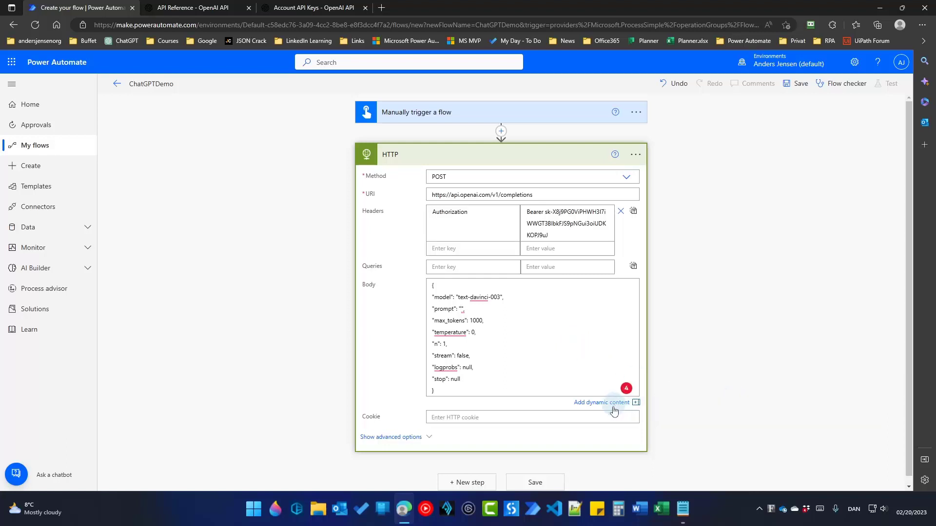
{"action": "left_click", "coordinate": [601, 402]}
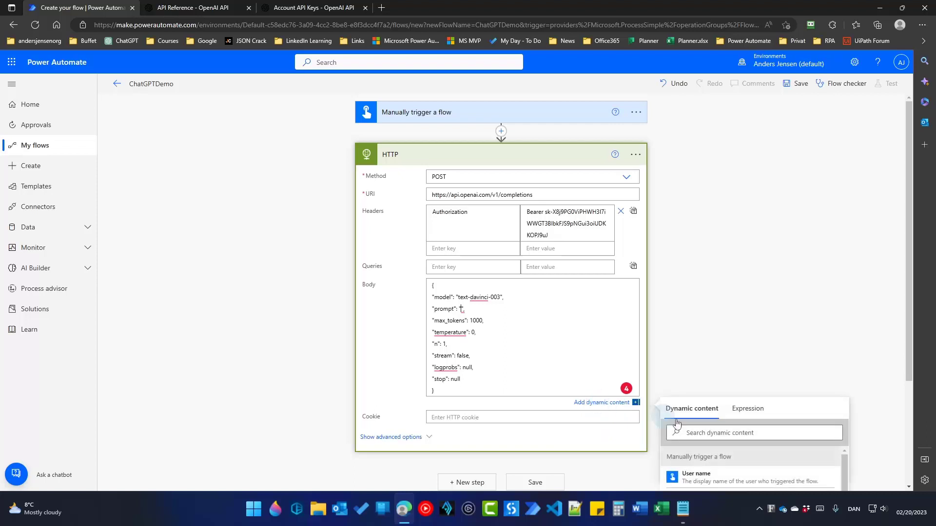
{"action": "scroll", "coordinate": [732, 442], "scroll_direction": "down", "scroll_amount": 6}
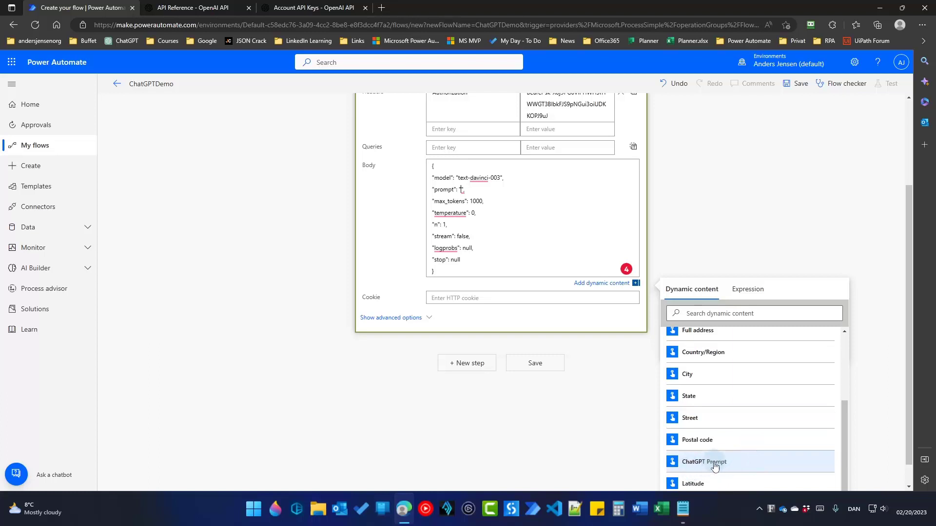
{"action": "left_click", "coordinate": [767, 466]}
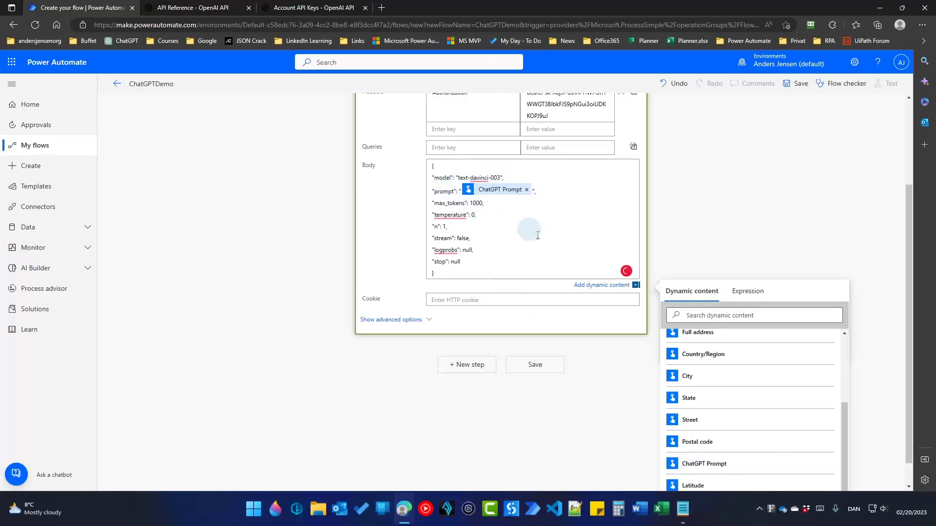
{"action": "scroll", "coordinate": [539, 238], "scroll_direction": "up", "scroll_amount": 2}
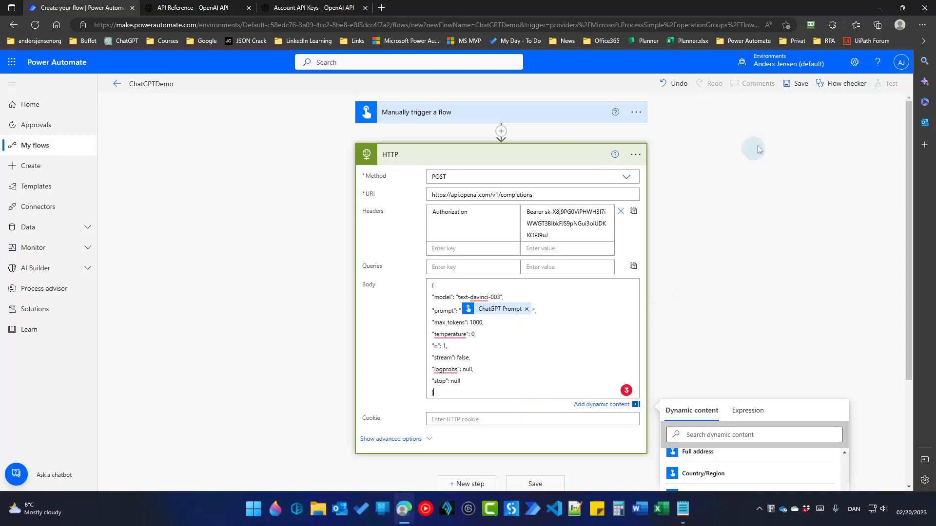
- Save the flow and run a manual test with the prompt 'What's a JSON'
{"action": "left_click", "coordinate": [793, 86]}
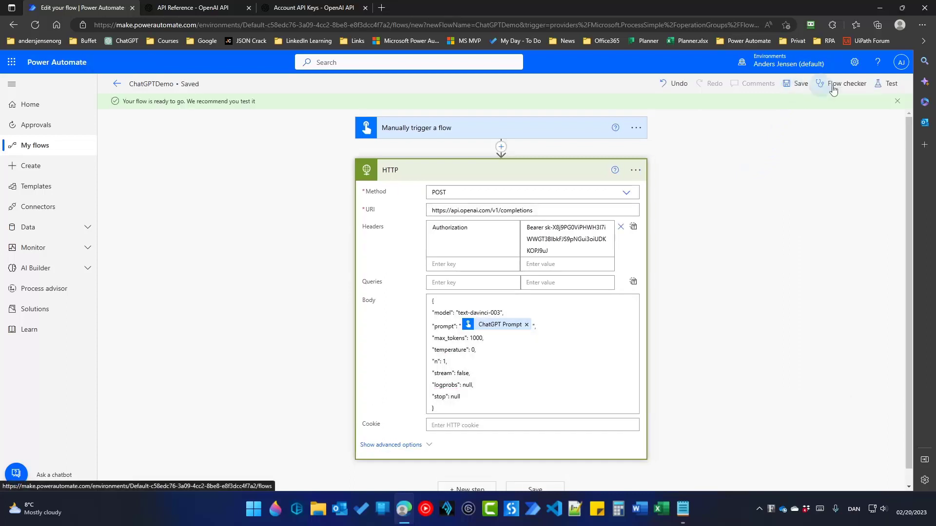
{"action": "left_click", "coordinate": [890, 84]}
{"action": "left_click", "coordinate": [780, 107]}
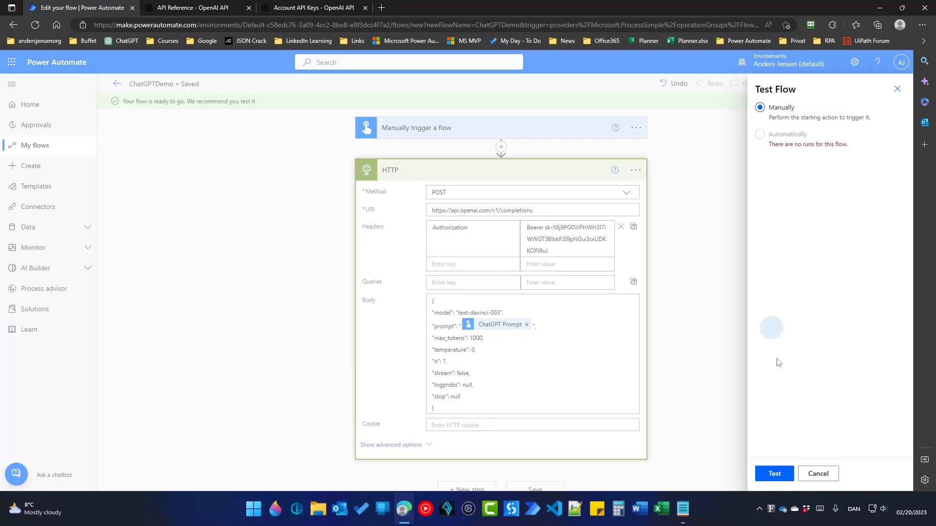
{"action": "left_click", "coordinate": [785, 475]}
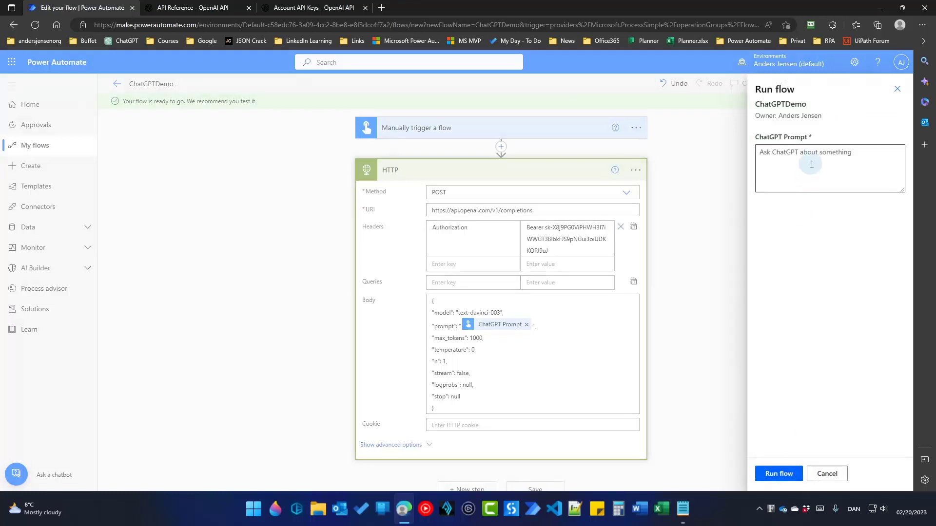
{"action": "left_click", "coordinate": [810, 166]}
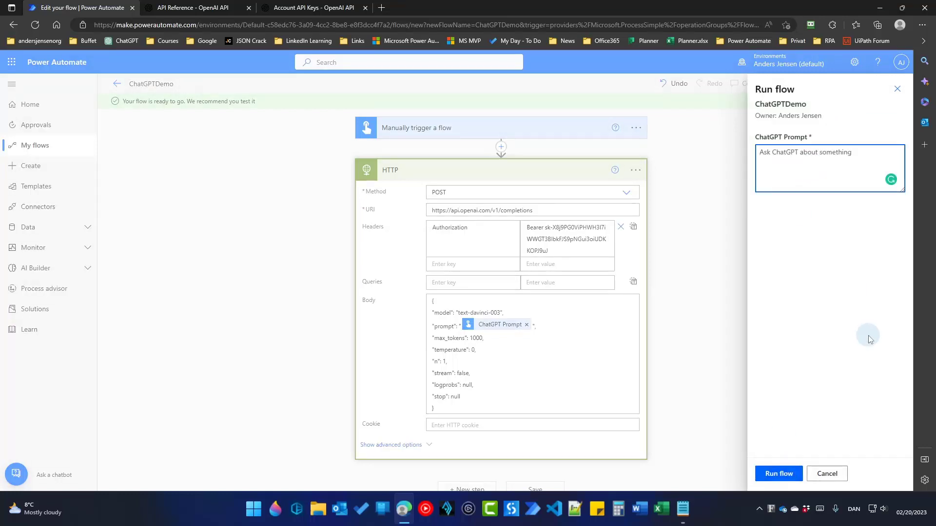
{"action": "type", "text": "What's a JSON"}
{"action": "left_click", "coordinate": [790, 476]}
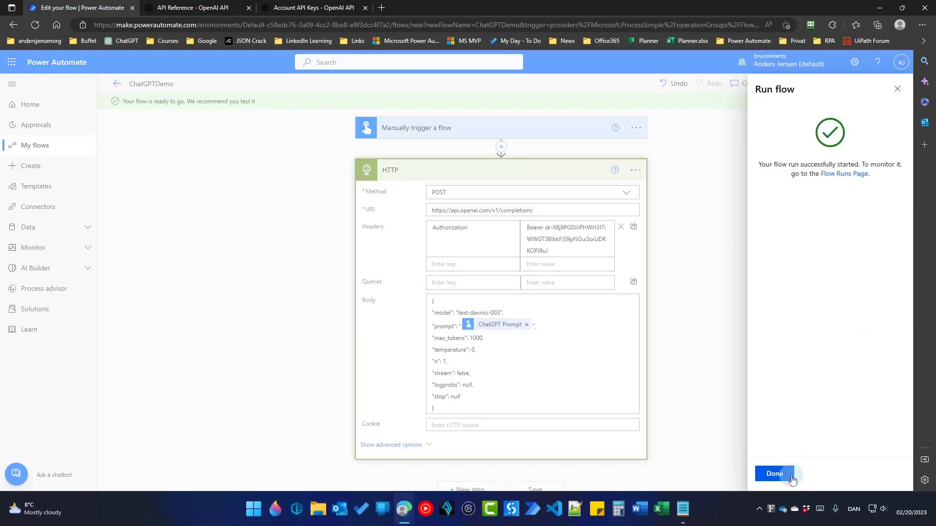
{"action": "left_click", "coordinate": [775, 474]}
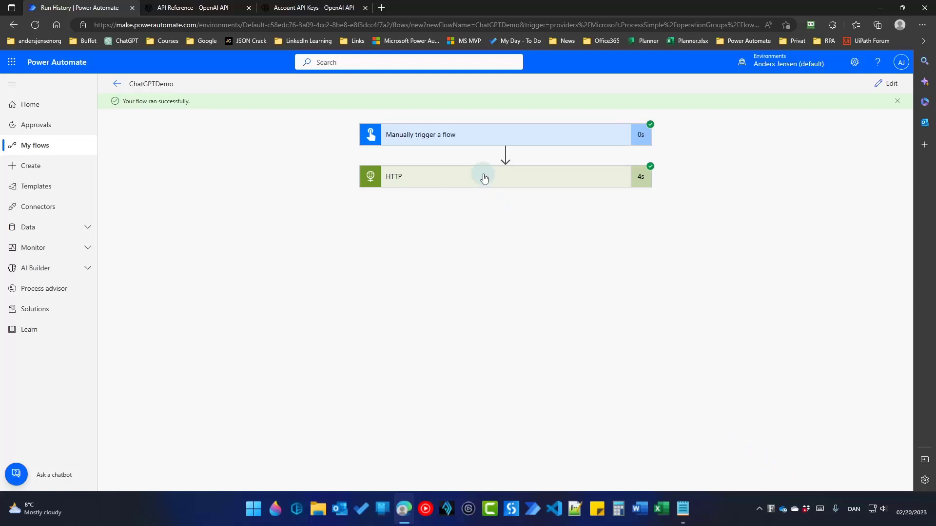
- Expand the HTTP step's run details and show its raw output
{"action": "left_click", "coordinate": [484, 178]}
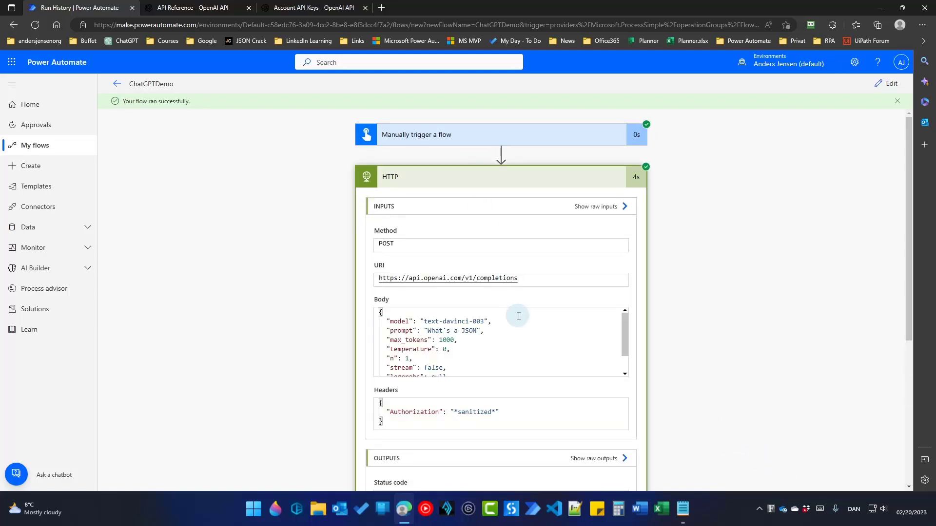
{"action": "scroll", "coordinate": [608, 449], "scroll_direction": "down", "scroll_amount": 5}
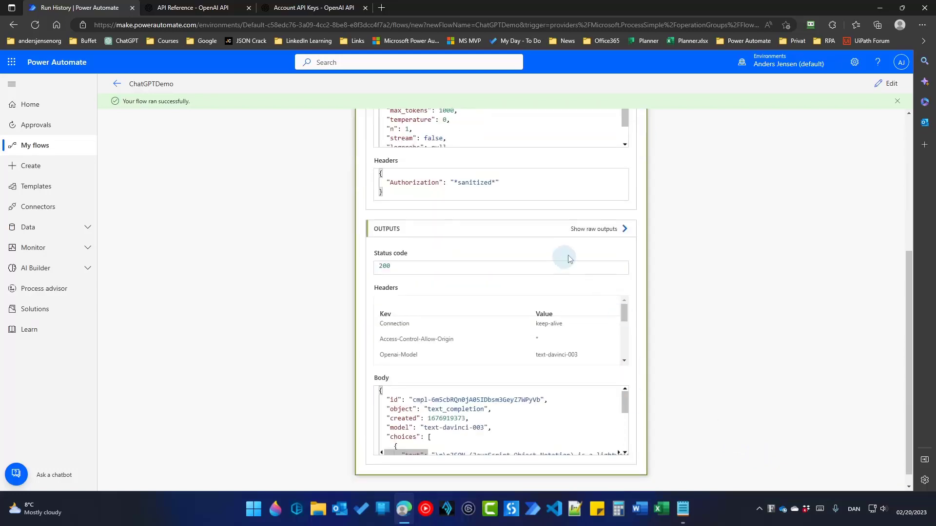
{"action": "left_click", "coordinate": [588, 230]}
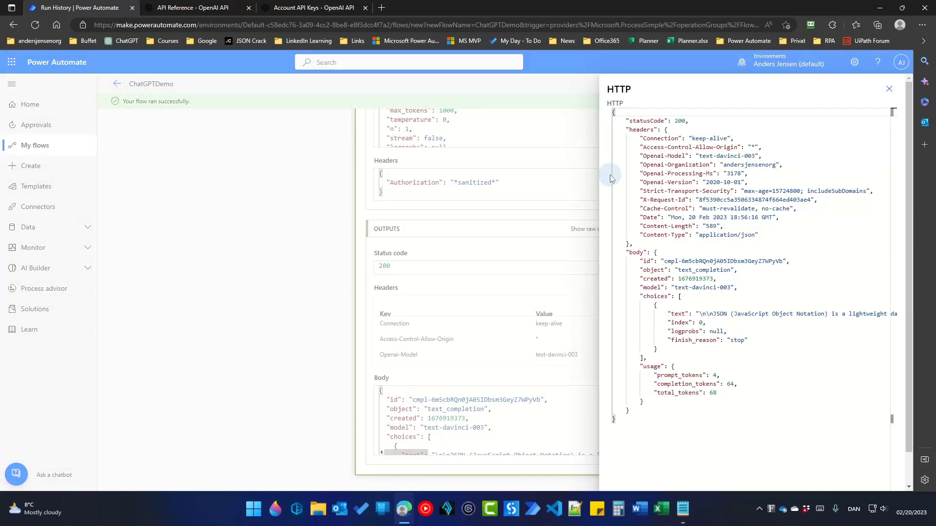
- Trace the completion text through the body and choices keys of the response JSON, then close it
{"action": "left_click", "coordinate": [628, 113]}
{"action": "double_click", "coordinate": [634, 253]}
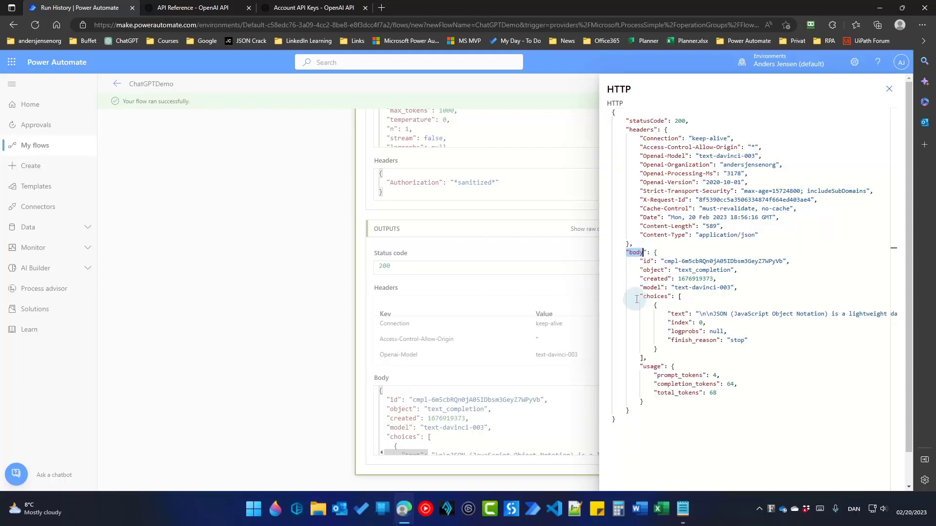
{"action": "double_click", "coordinate": [652, 296]}
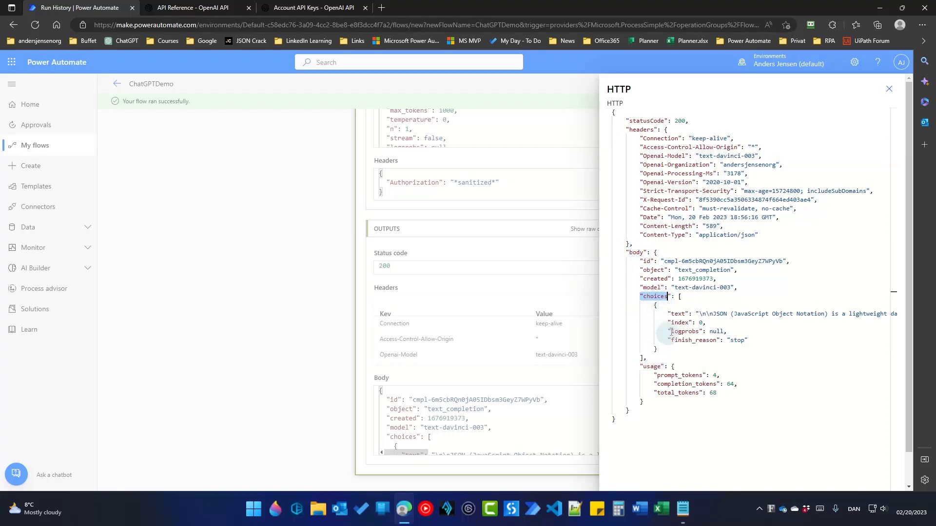
{"action": "left_click", "coordinate": [678, 296]}
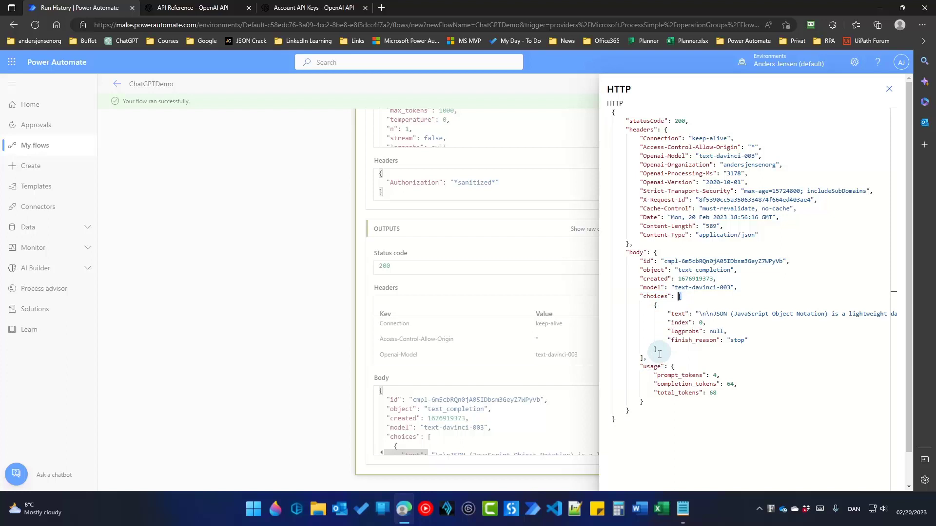
{"action": "left_click", "coordinate": [640, 358]}
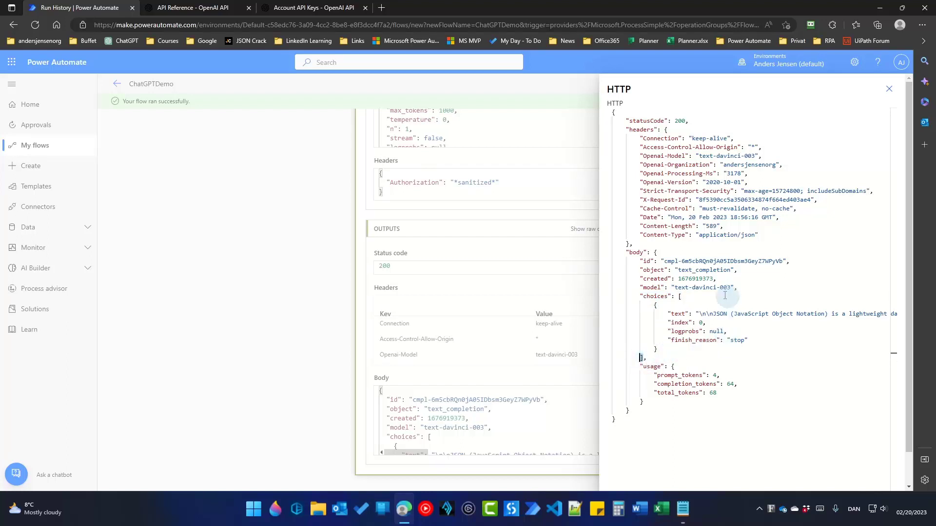
{"action": "left_click", "coordinate": [677, 359]}
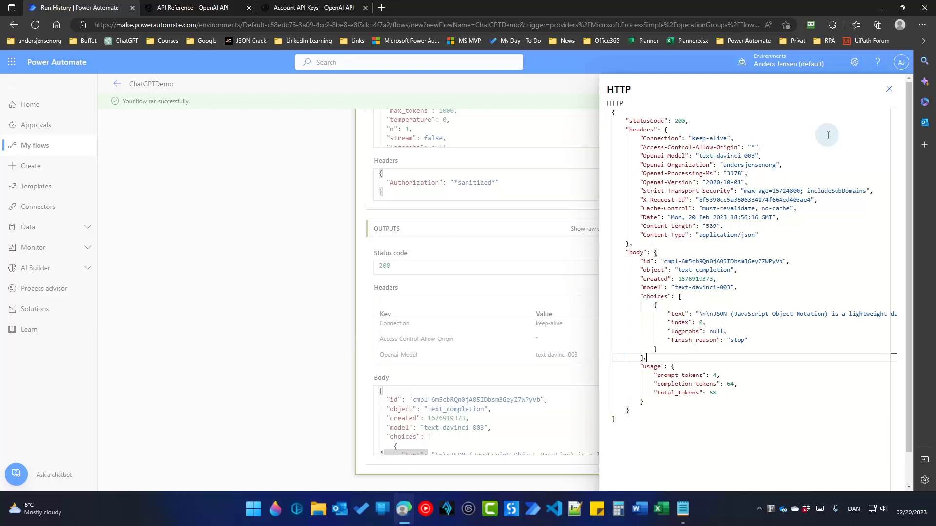
{"action": "left_click", "coordinate": [889, 89]}
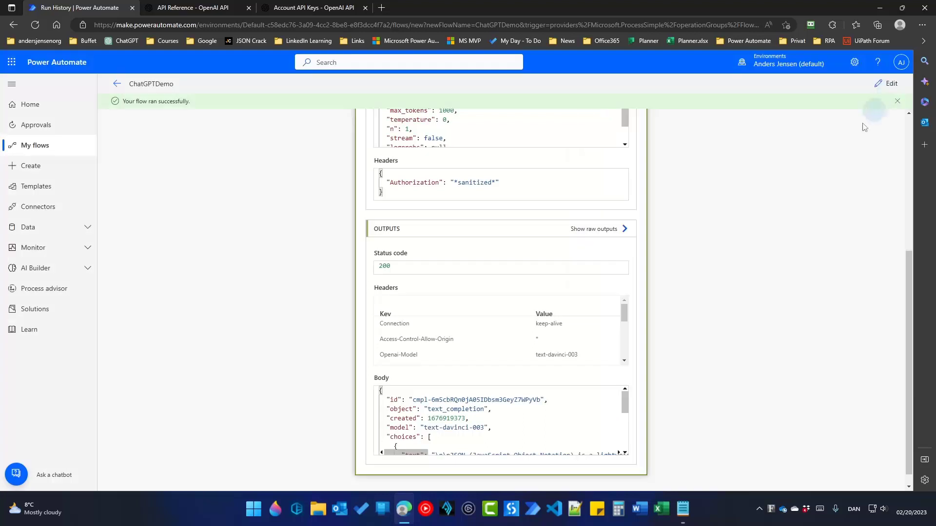
- Edit the flow and add a Compose action after the HTTP step
{"action": "left_click", "coordinate": [886, 85]}
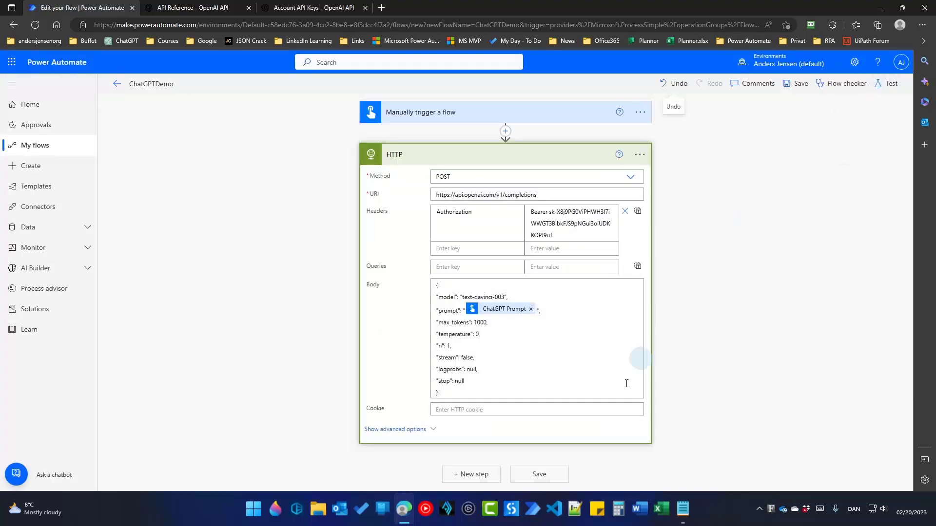
{"action": "left_click", "coordinate": [489, 476]}
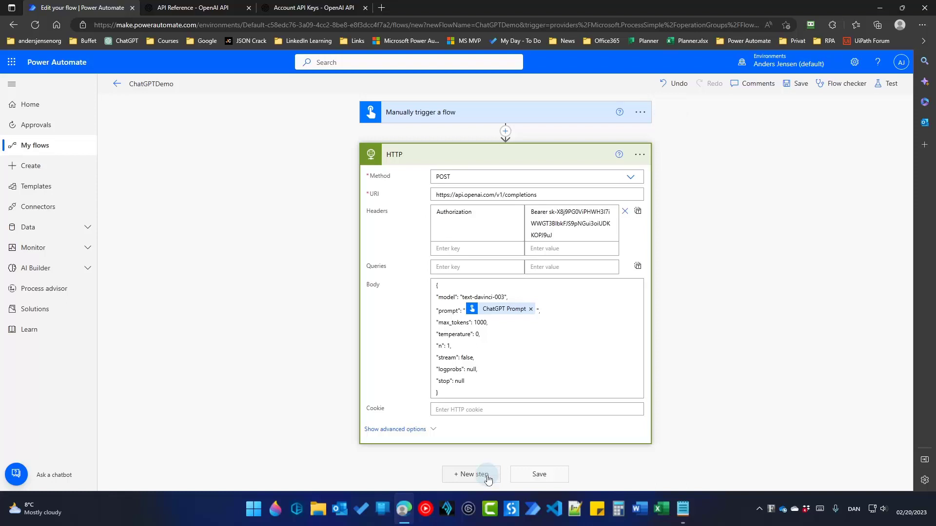
{"action": "type", "text": "co"}
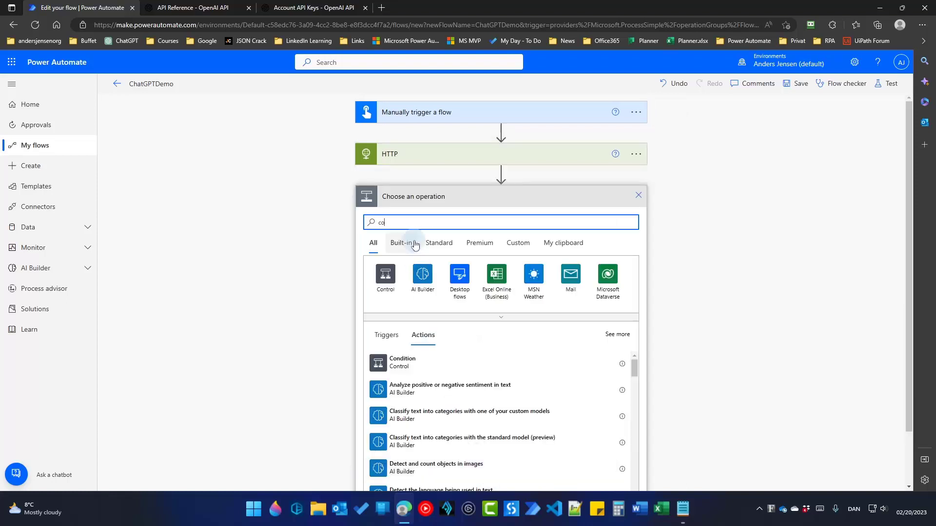
{"action": "type", "text": "mpose"}
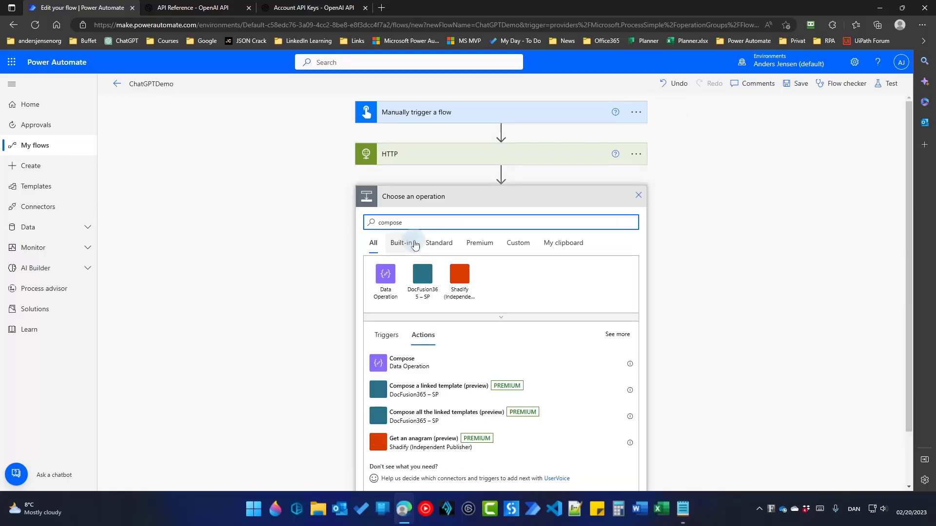
{"action": "left_click", "coordinate": [406, 370]}
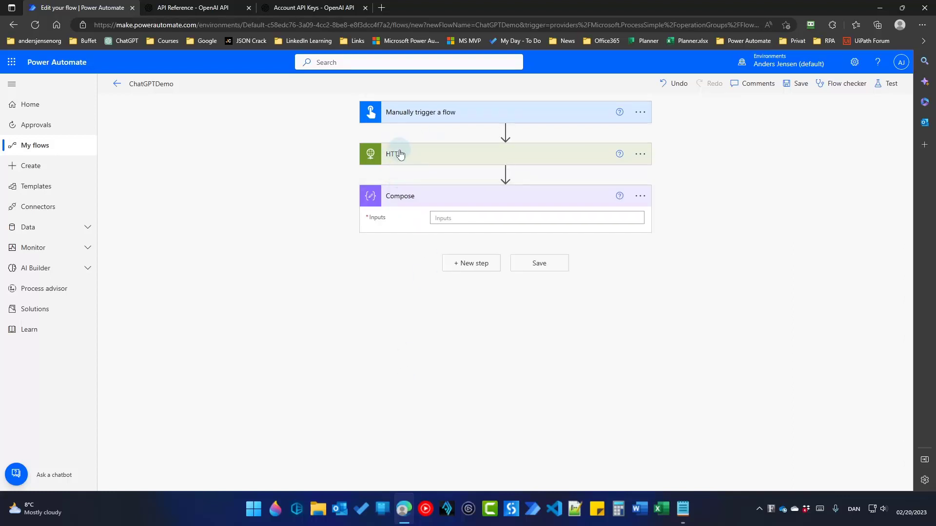
- Rename the HTTP action to 'ChatGPT HTTP'
{"action": "left_click", "coordinate": [640, 155]}
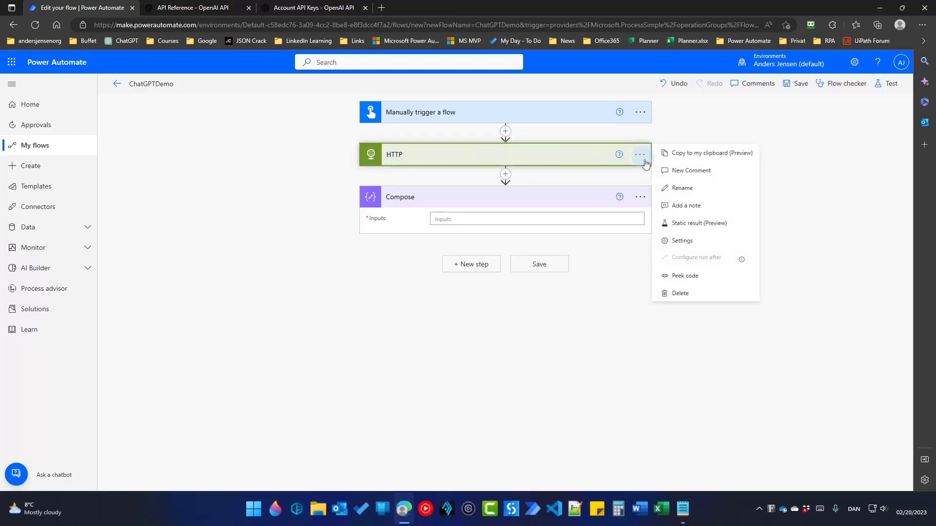
{"action": "left_click", "coordinate": [682, 188]}
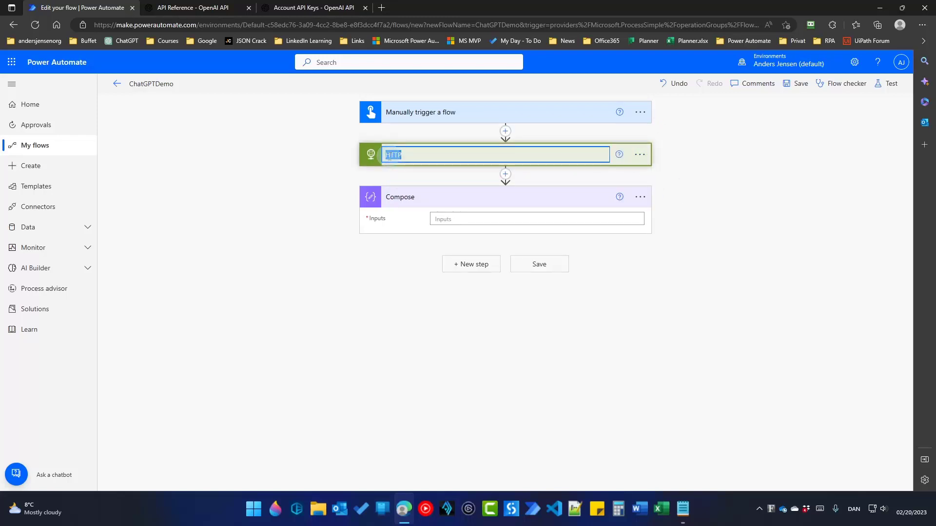
{"action": "left_click", "coordinate": [388, 156]}
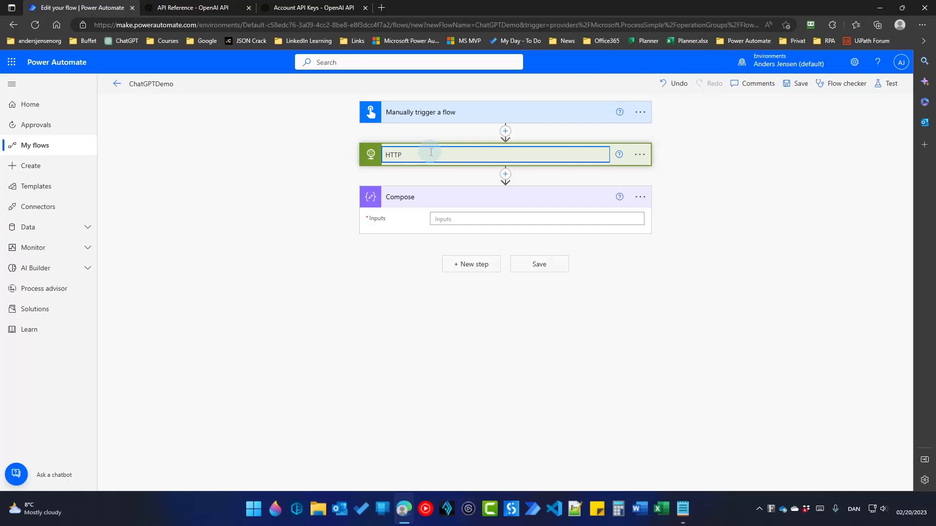
{"action": "type", "text": "ChatGPT"}
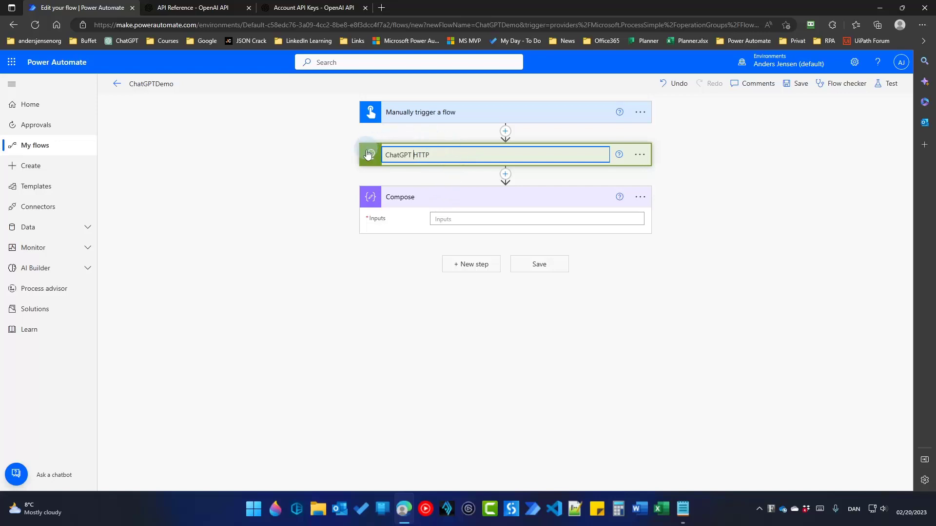
- Enter the Compose expression outputs('ChatGPT_HTTP')?['body/choices'][0]['text'] and apply it
{"action": "left_click", "coordinate": [438, 219]}
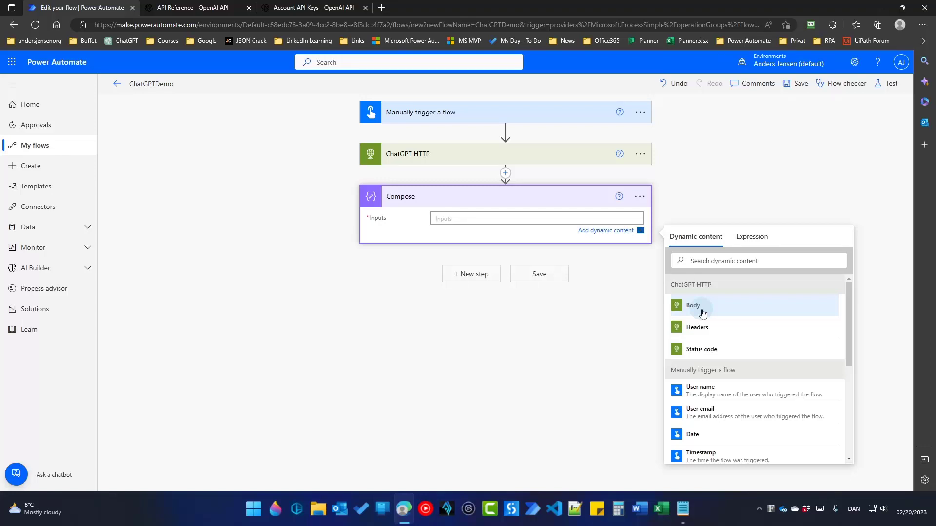
{"action": "left_click", "coordinate": [753, 238]}
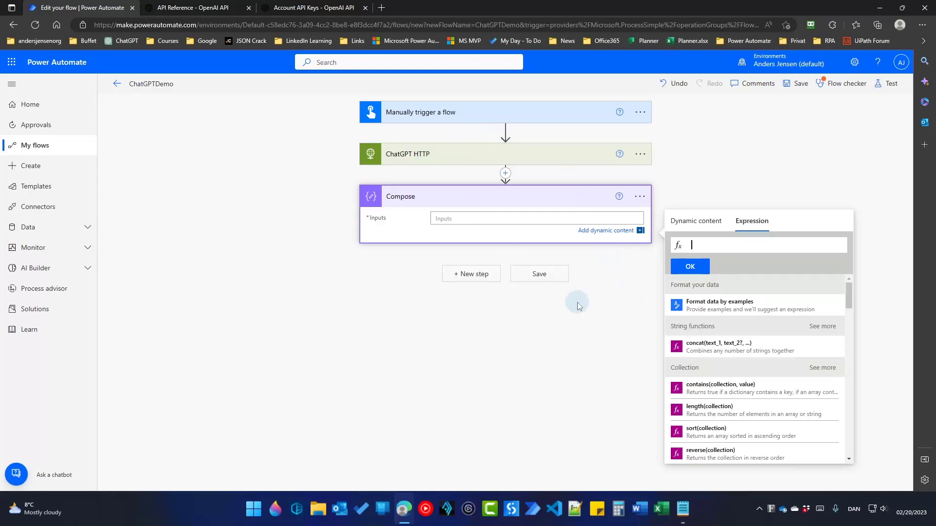
{"action": "type", "text": "out"}
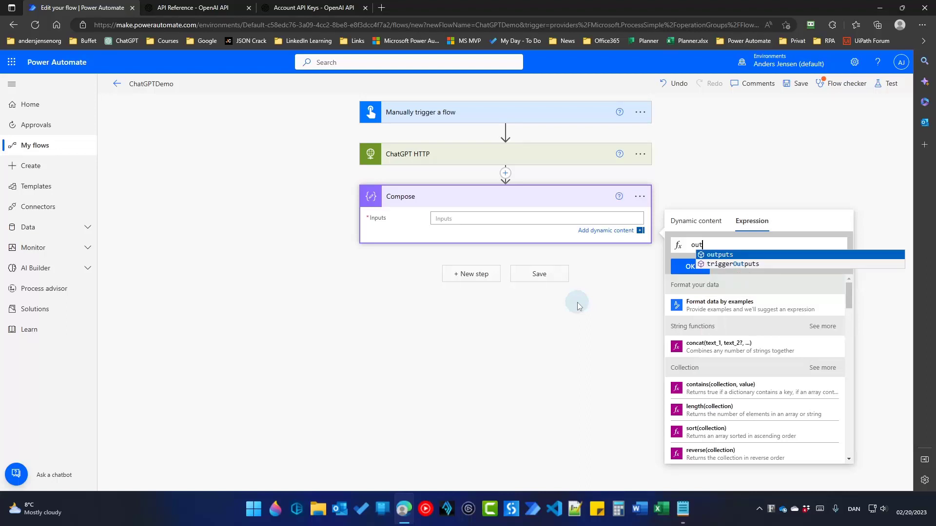
{"action": "key", "text": "Return"}
{"action": "type", "text": "("}
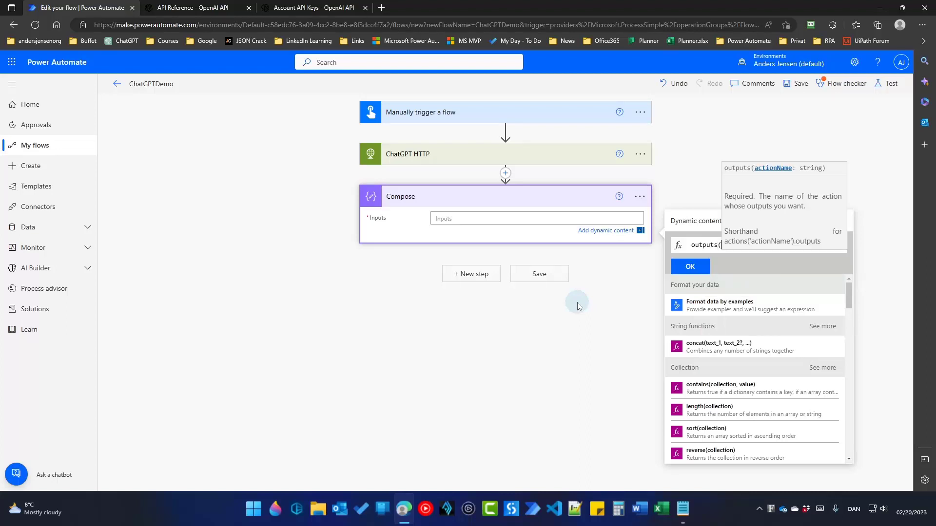
{"action": "type", "text": "'"}
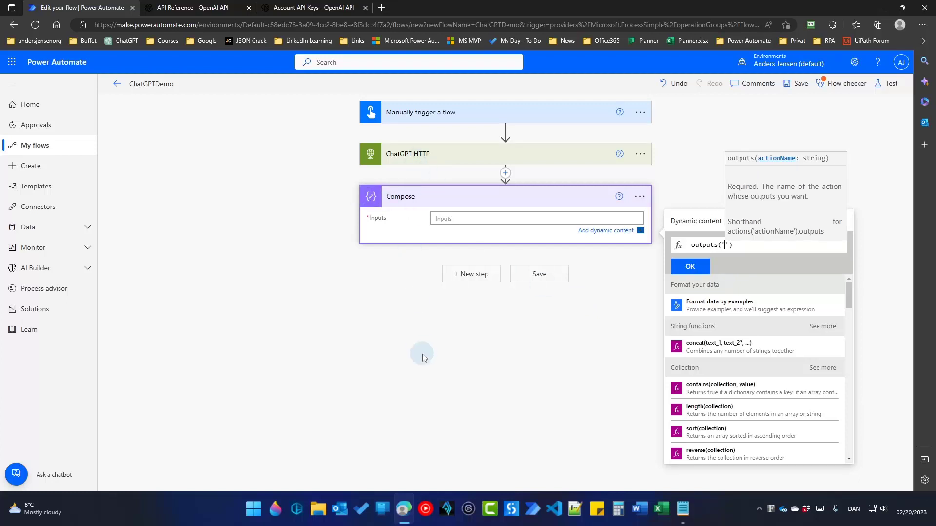
{"action": "type", "text": "ChatGPT"}
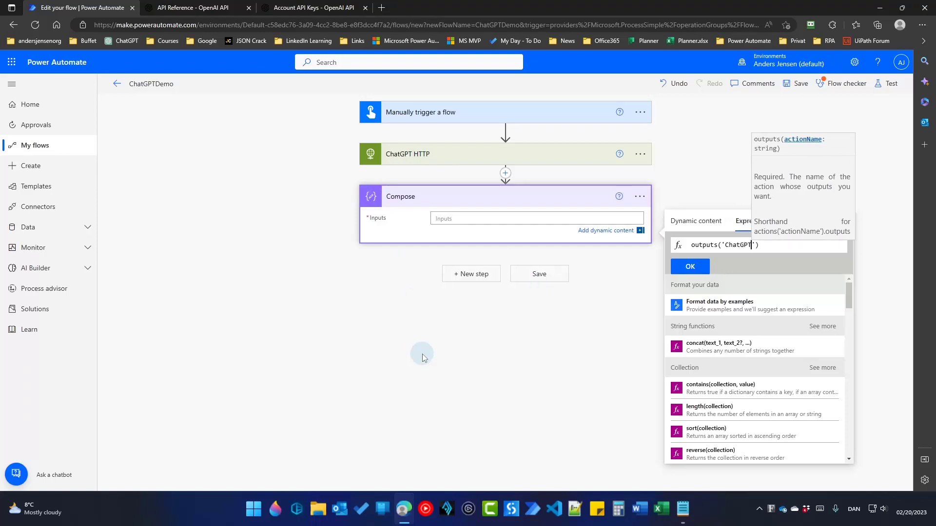
{"action": "type", "text": "_"}
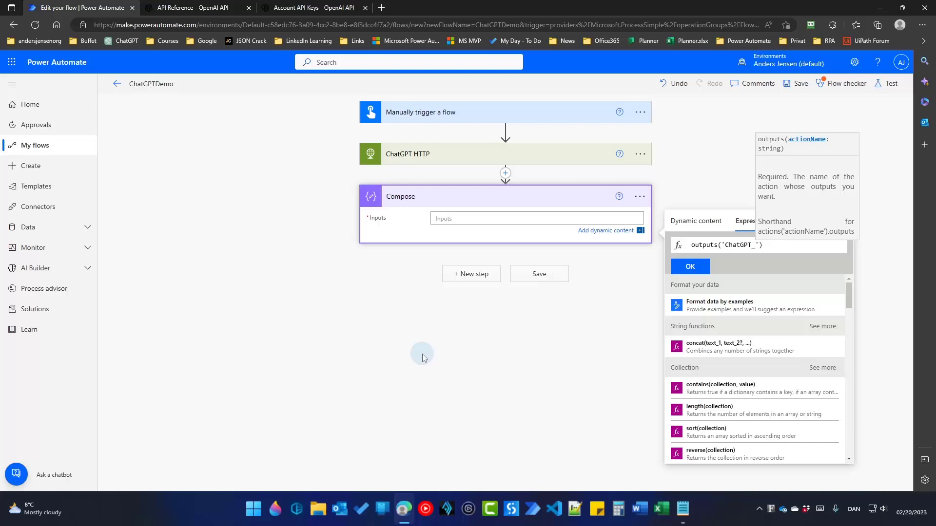
{"action": "type", "text": "HTTP"}
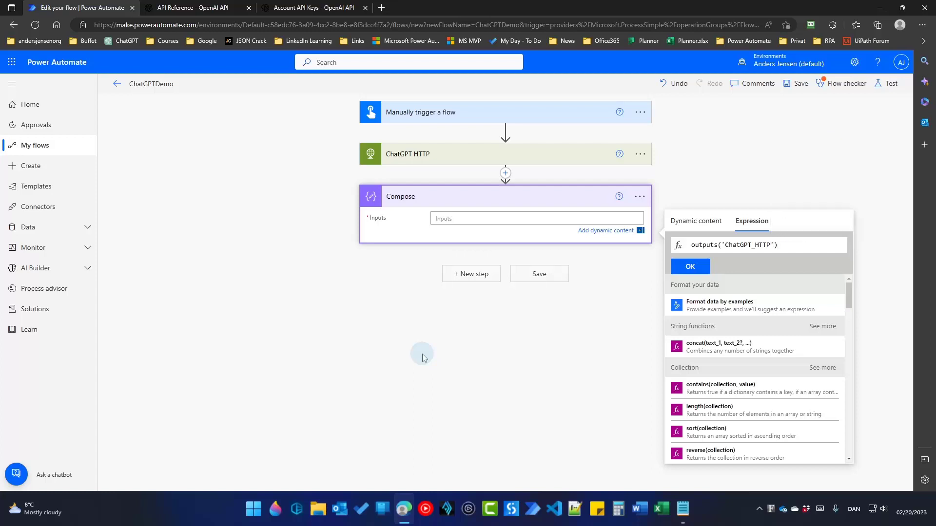
{"action": "type", "text": "?"}
{"action": "type", "text": "[]"}
{"action": "type", "text": "'"}
{"action": "type", "text": "body"}
{"action": "type", "text": "/"}
{"action": "type", "text": "choice"}
{"action": "type", "text": "s"}
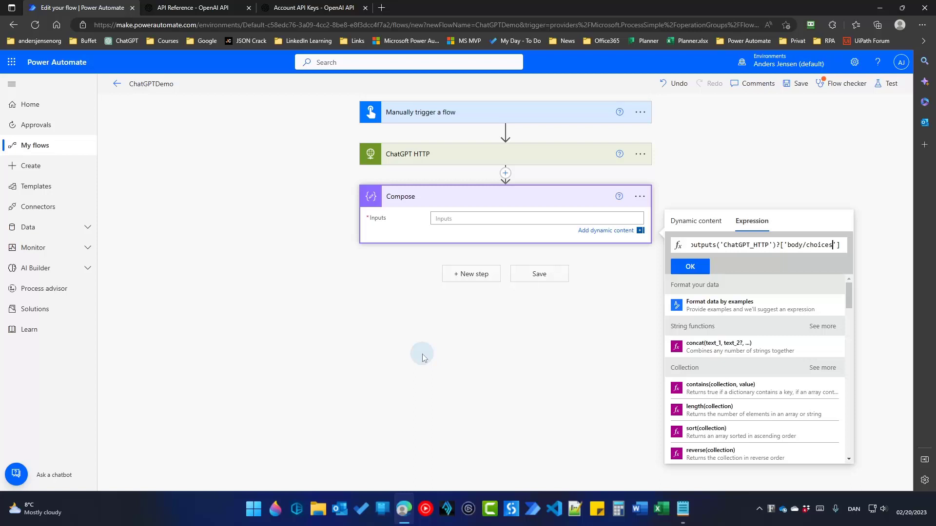
{"action": "key", "text": "End"}
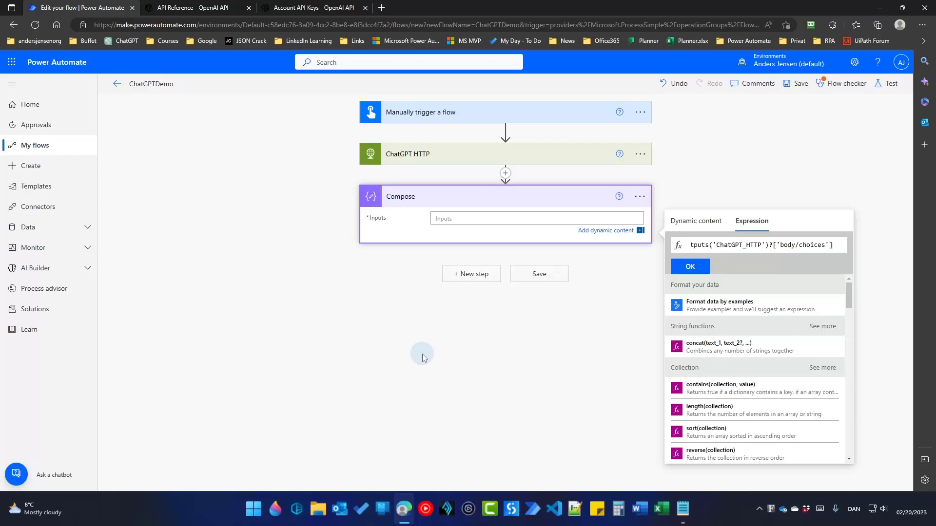
{"action": "type", "text": "["}
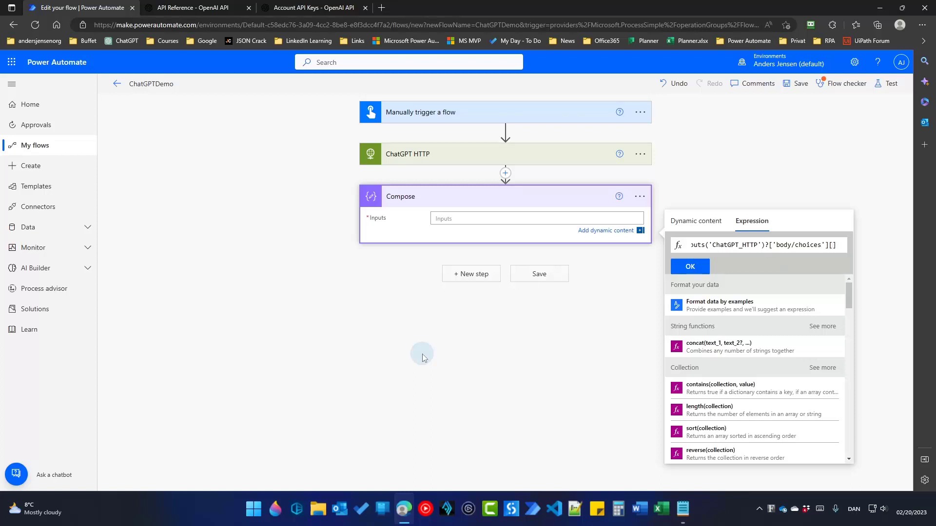
{"action": "type", "text": "0"}
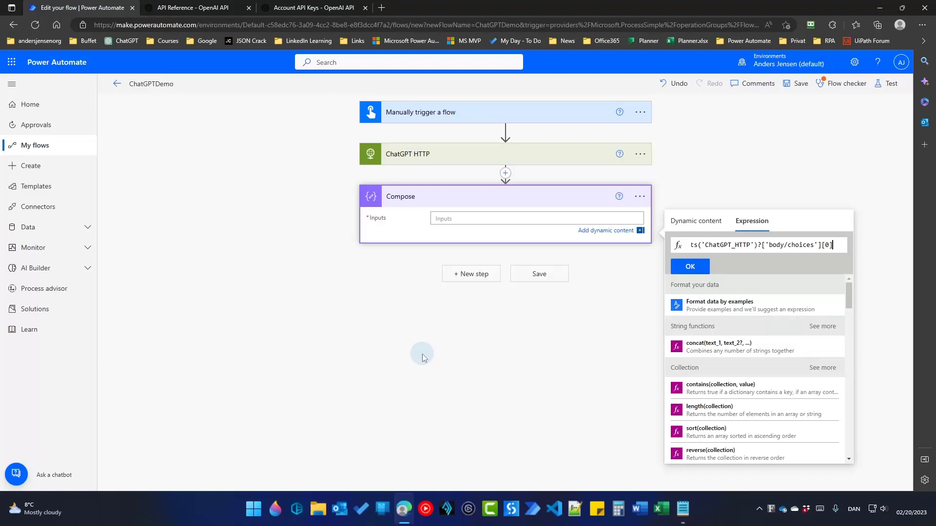
{"action": "type", "text": "["}
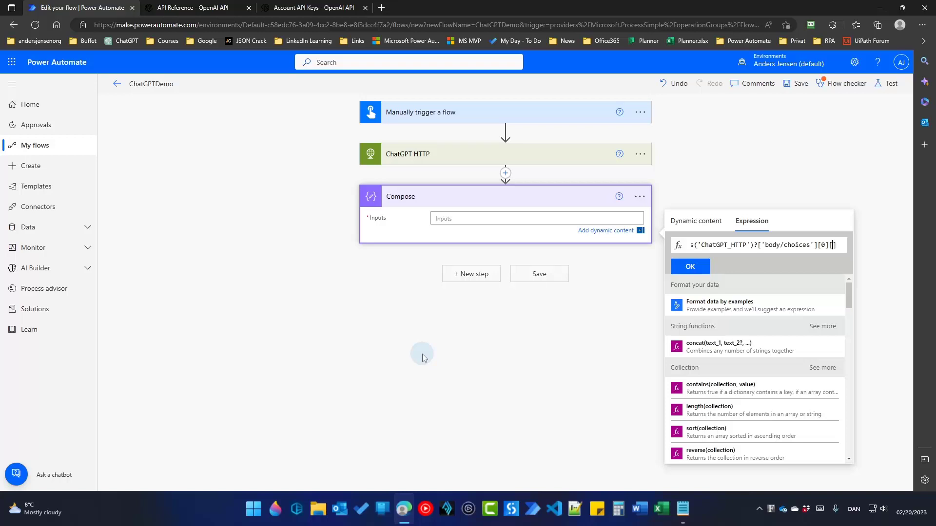
{"action": "type", "text": "'text"}
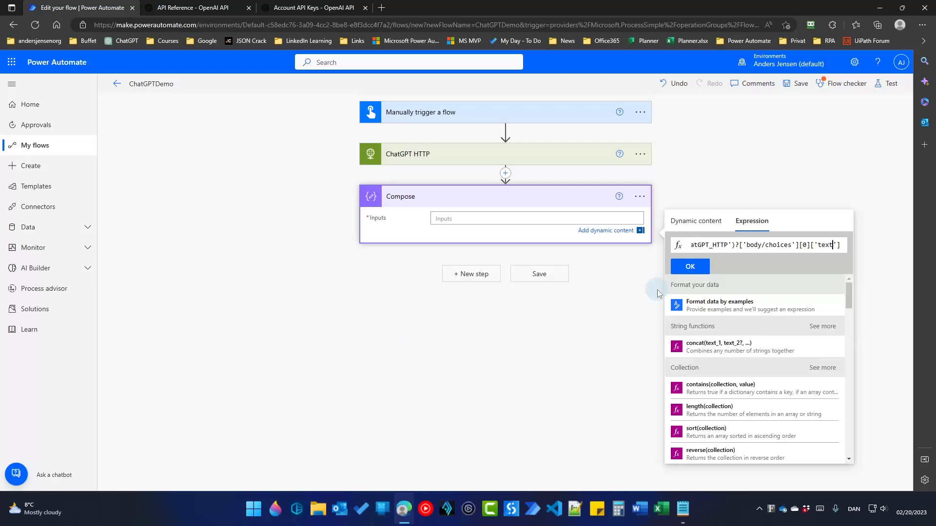
{"action": "left_click", "coordinate": [690, 266]}
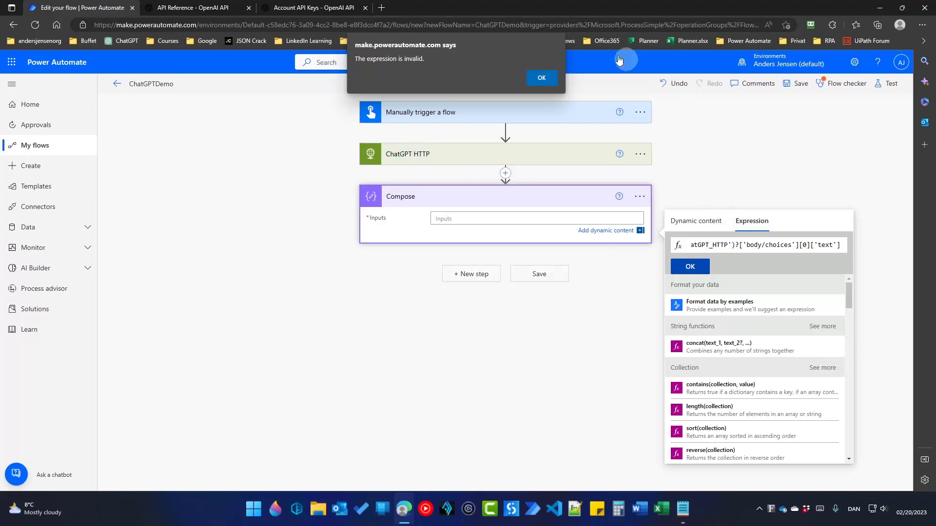
- Dismiss the invalid-expression warning and add the outputs expression to the Compose inputs
{"action": "left_click", "coordinate": [538, 81]}
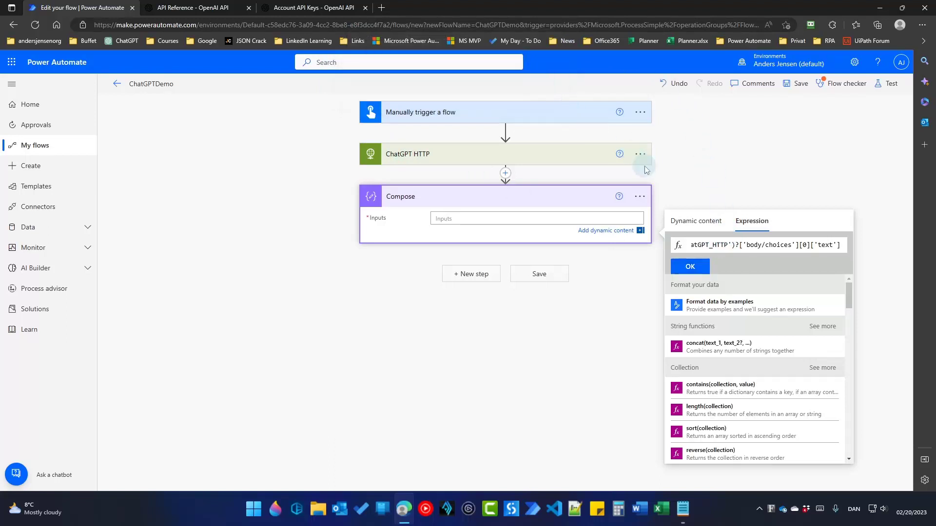
{"action": "left_click", "coordinate": [690, 266]}
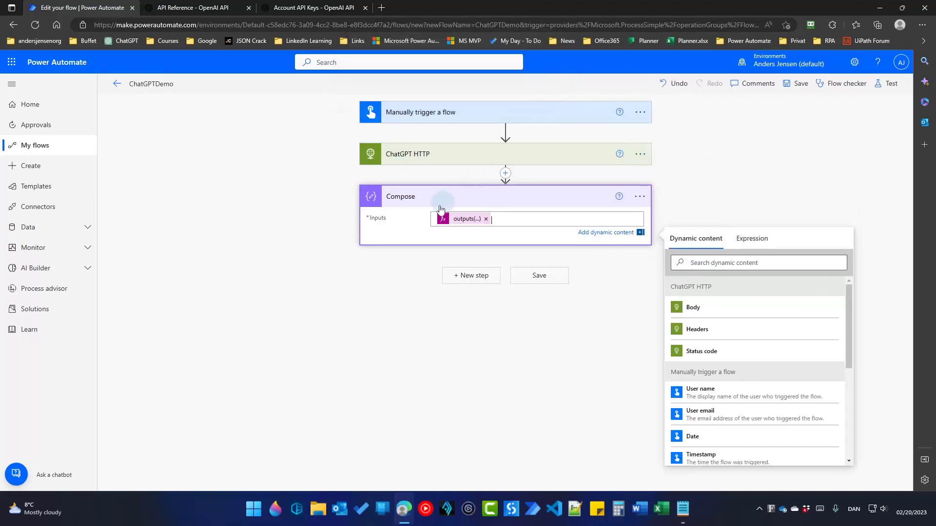
{"action": "left_click", "coordinate": [488, 220]}
- Save the flow and run a manual test asking 'What's the capital in India?'
{"action": "left_click", "coordinate": [797, 89]}
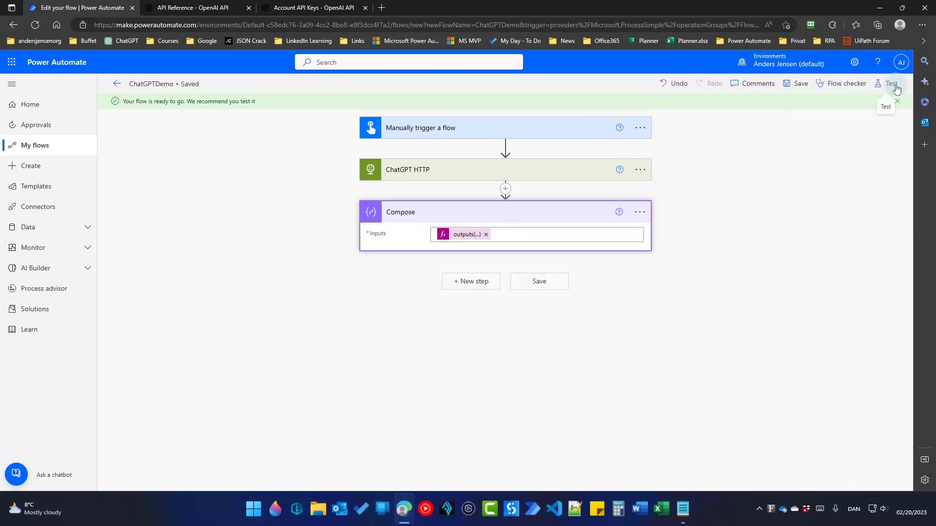
{"action": "left_click", "coordinate": [892, 86]}
{"action": "left_click", "coordinate": [769, 471]}
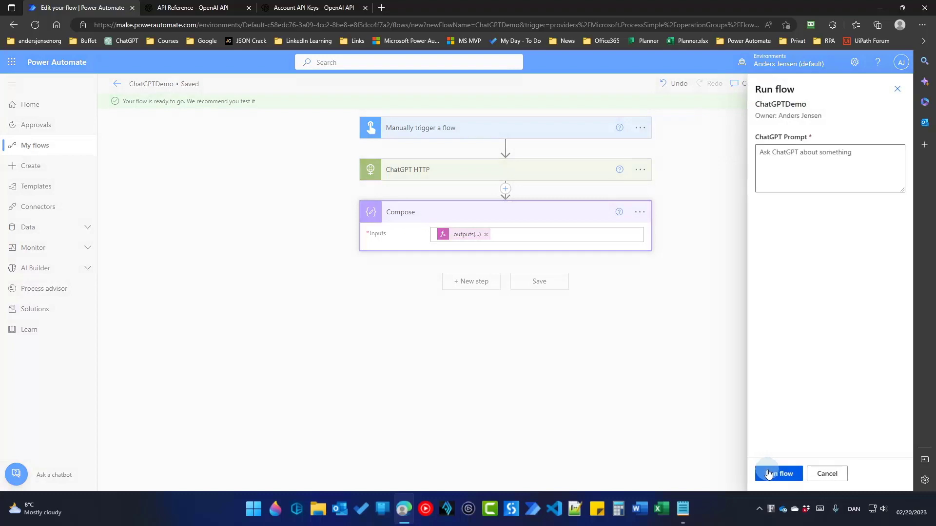
{"action": "left_click", "coordinate": [807, 164]}
{"action": "type", "text": "Wh"}
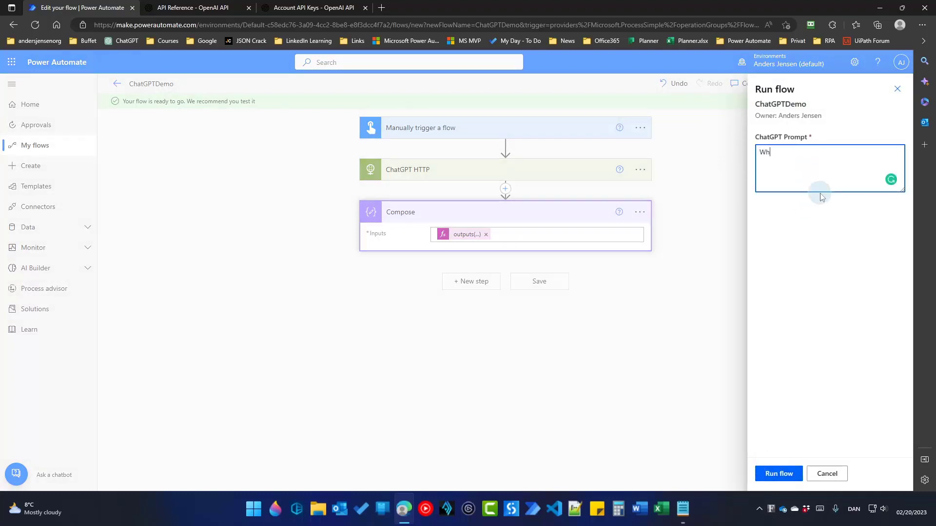
{"action": "type", "text": "at's the capital in India?"}
{"action": "left_click", "coordinate": [782, 473]}
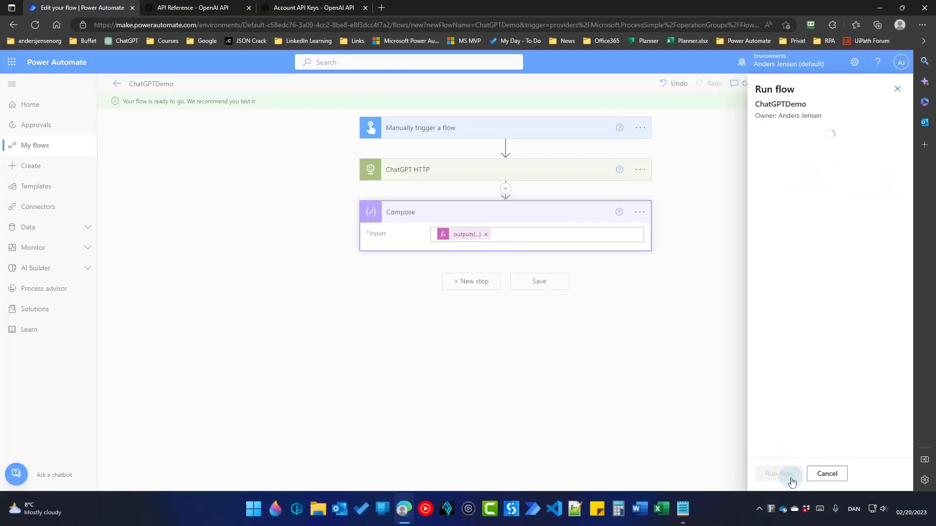
{"action": "left_click", "coordinate": [789, 472]}
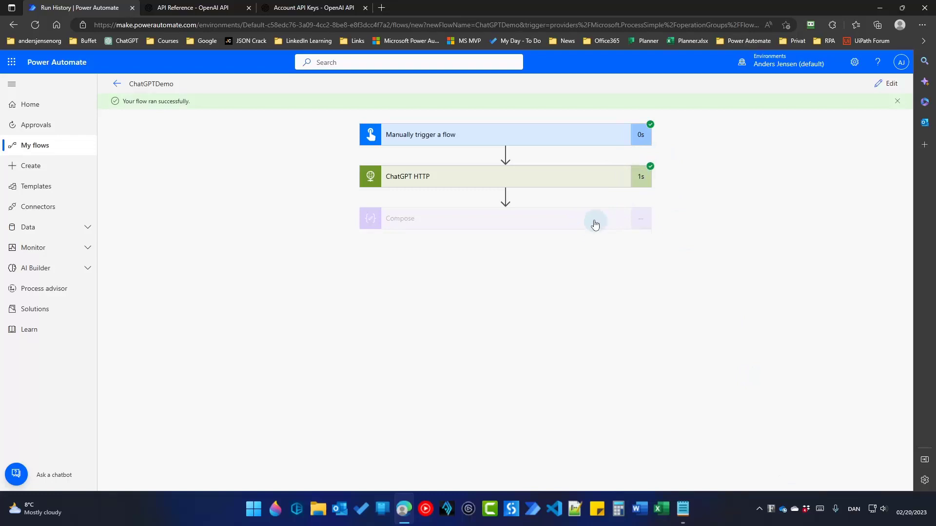
- Inspect the Compose output 'The capital of India is New Delhi.' for its leading blank line, then edit the flow
{"action": "left_click", "coordinate": [544, 222]}
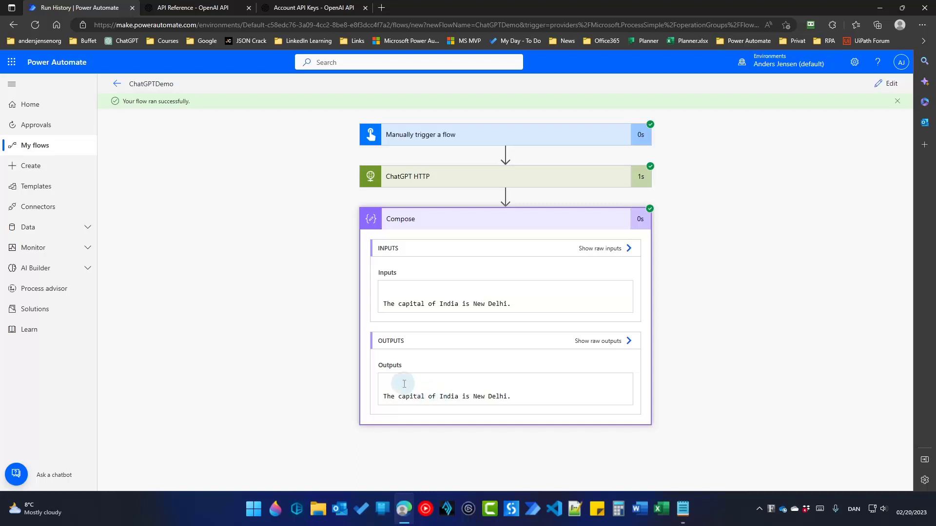
{"action": "left_click_drag", "start_coordinate": [515, 395], "coordinate": [360, 374]}
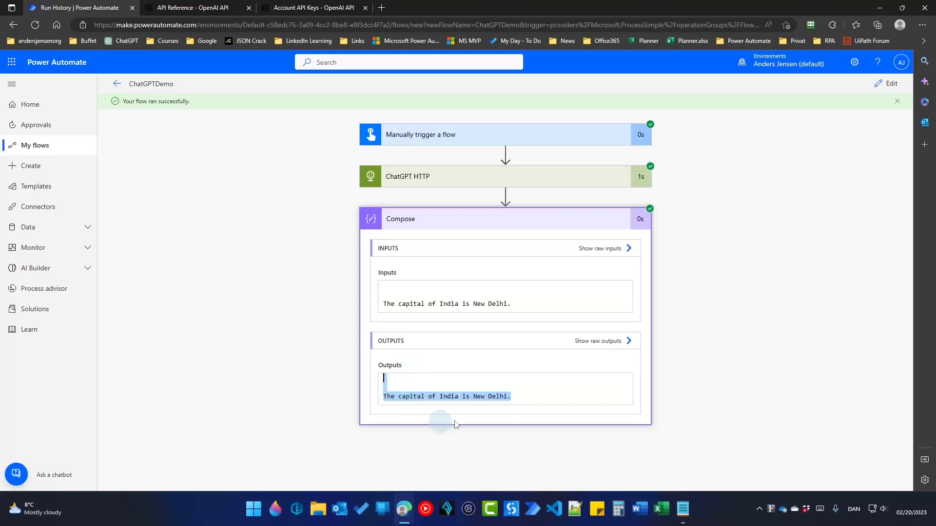
{"action": "left_click", "coordinate": [888, 84]}
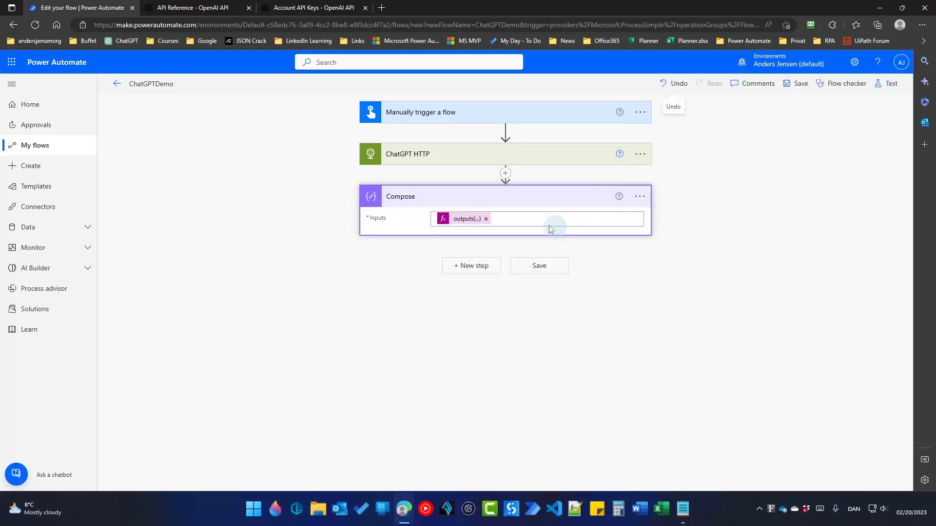
- Wrap the Compose expression in trim(...) and re-apply it to the Compose inputs
{"action": "left_click", "coordinate": [460, 219]}
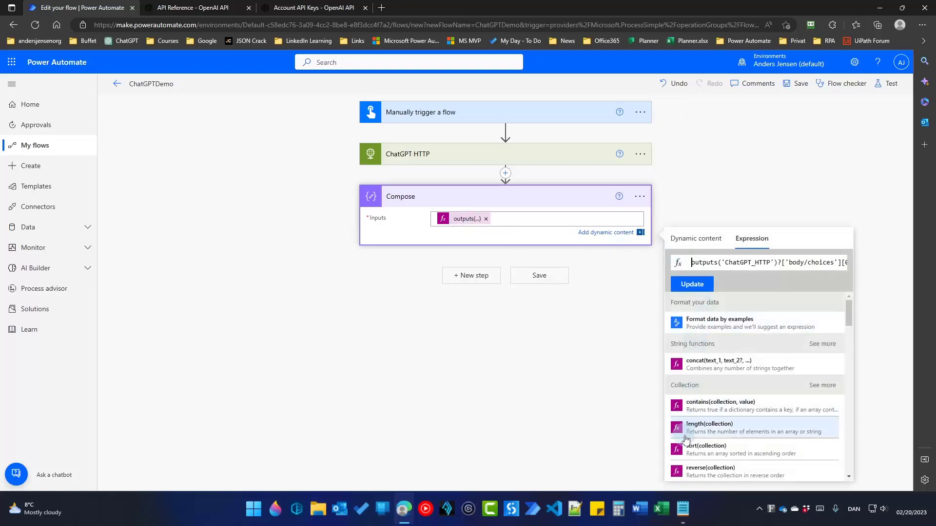
{"action": "type", "text": "trim("}
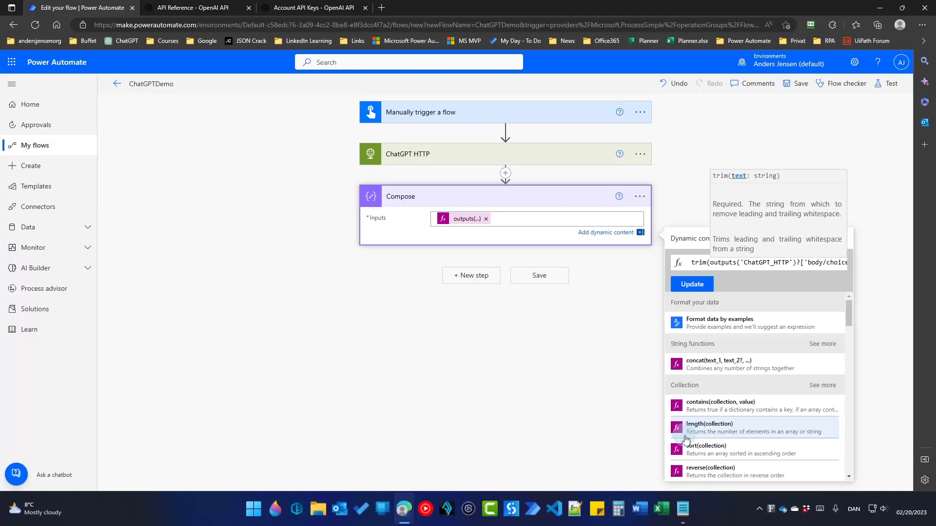
{"action": "key", "text": "End"}
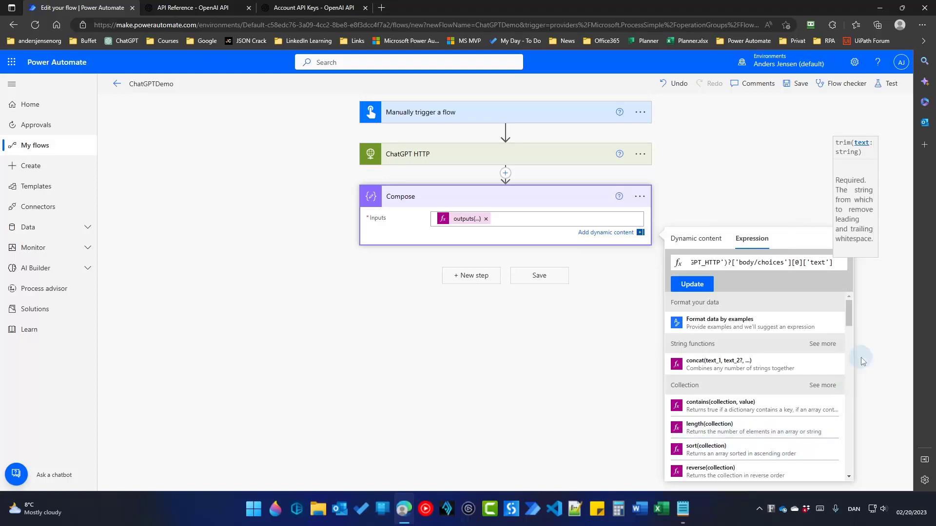
{"action": "type", "text": ")"}
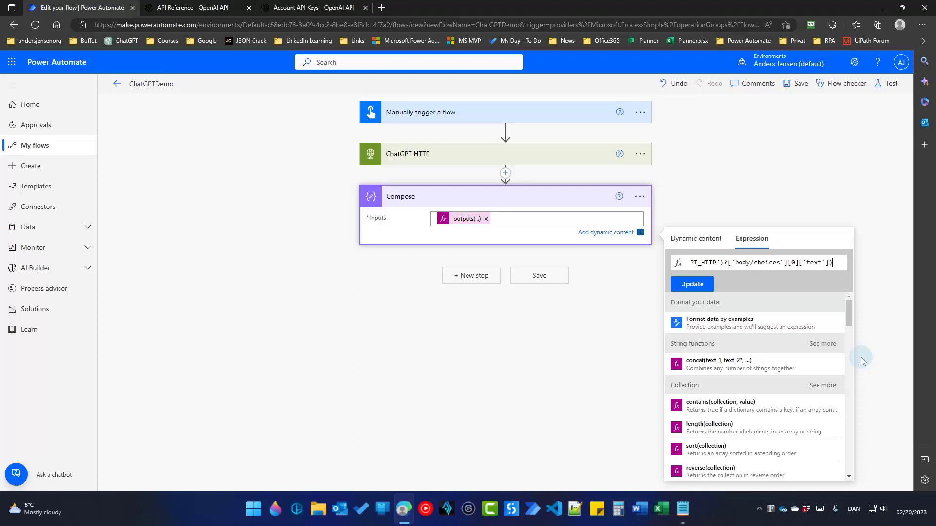
{"action": "key", "text": "ctrl+a"}
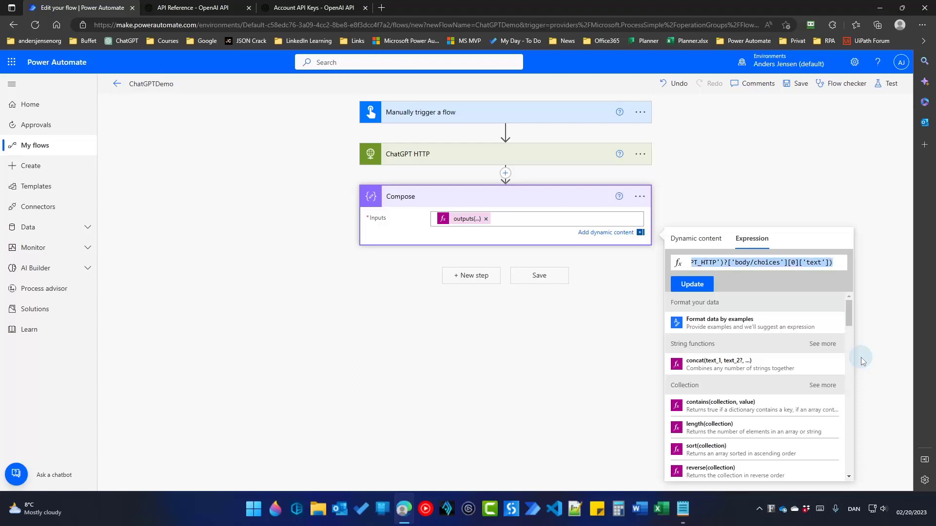
{"action": "left_click", "coordinate": [485, 218]}
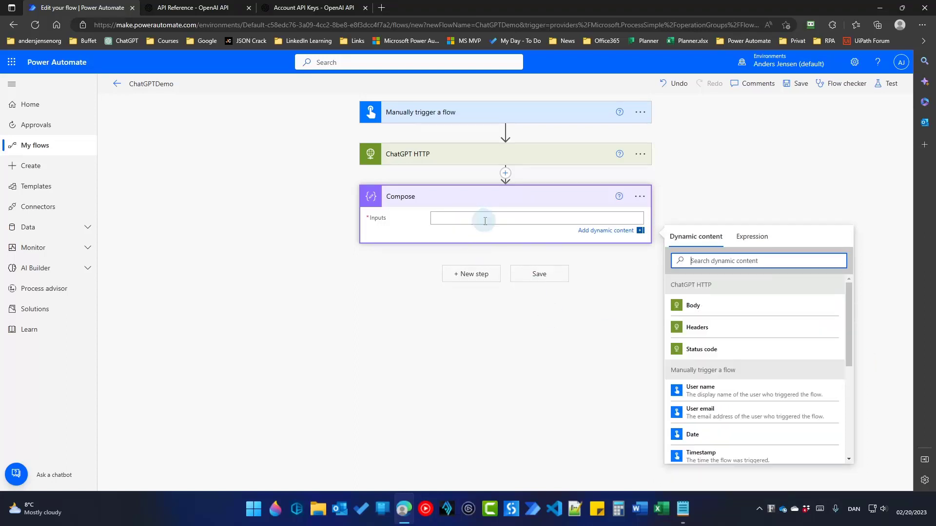
{"action": "left_click", "coordinate": [752, 237]}
{"action": "key", "text": "ctrl+v"}
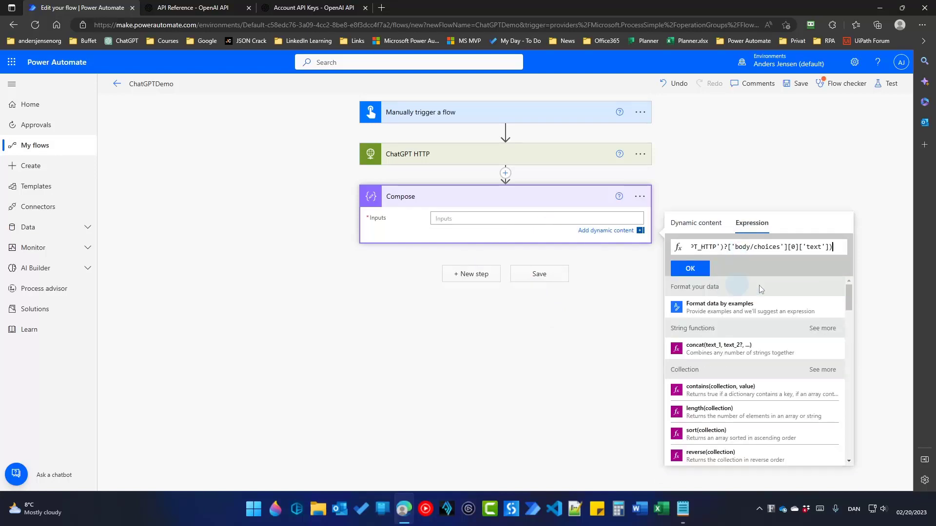
{"action": "left_click", "coordinate": [689, 268]}
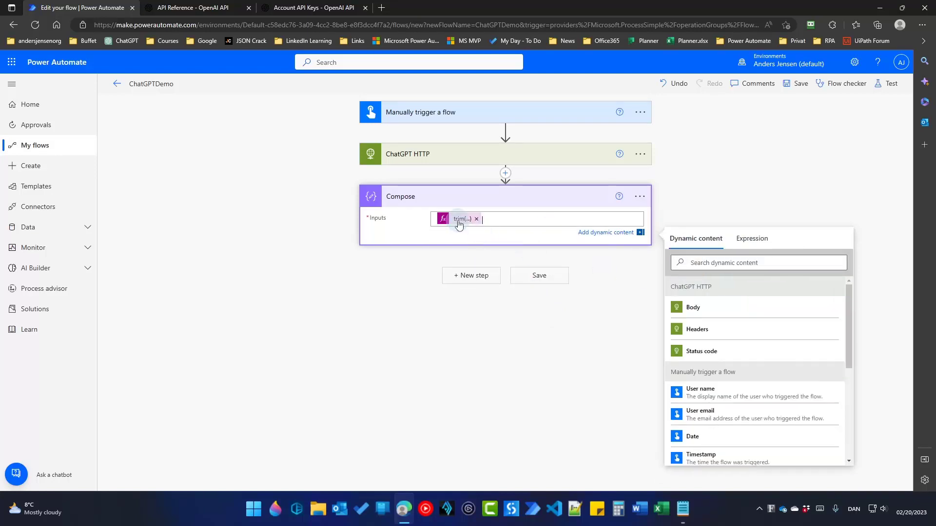
- Save the flow and test it asking for the 3 most important skills to learn in Power Automate
{"action": "left_click", "coordinate": [807, 84]}
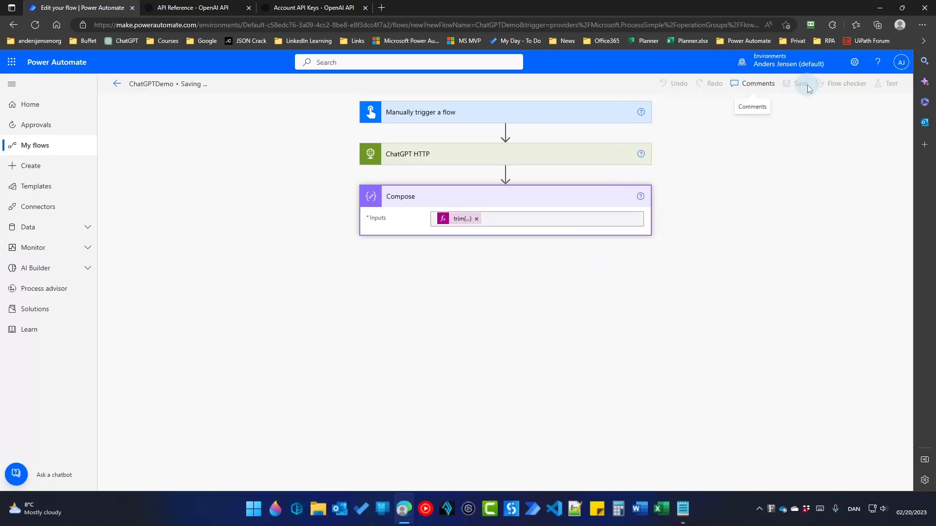
{"action": "left_click", "coordinate": [890, 83]}
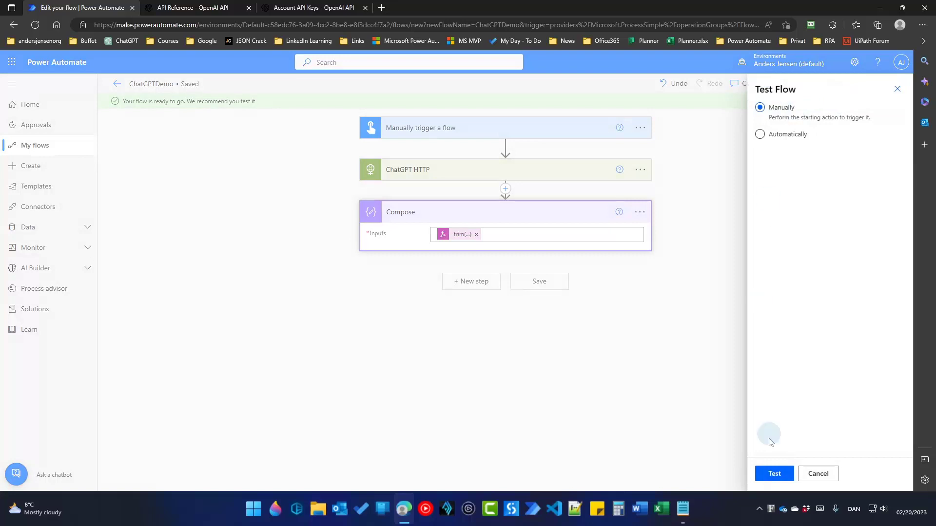
{"action": "left_click", "coordinate": [780, 474]}
{"action": "left_click", "coordinate": [811, 170]}
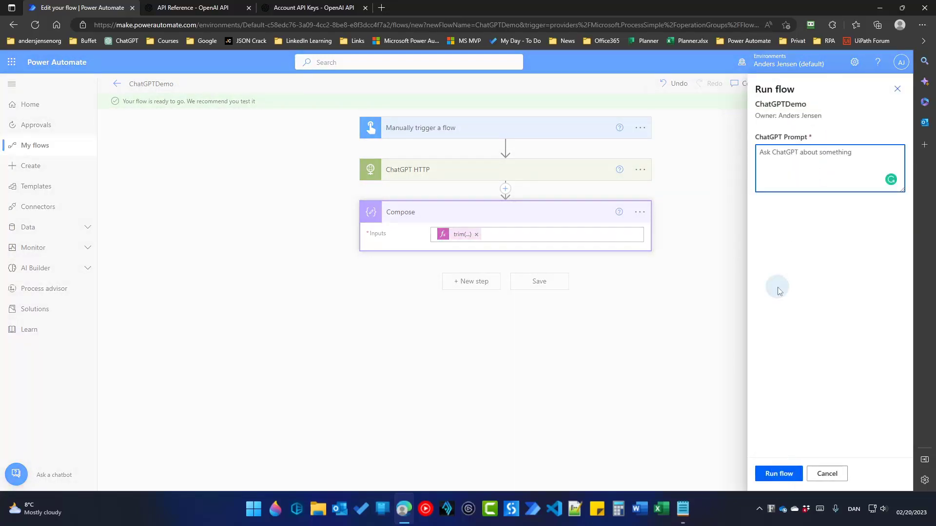
{"action": "type", "text": "Wh"}
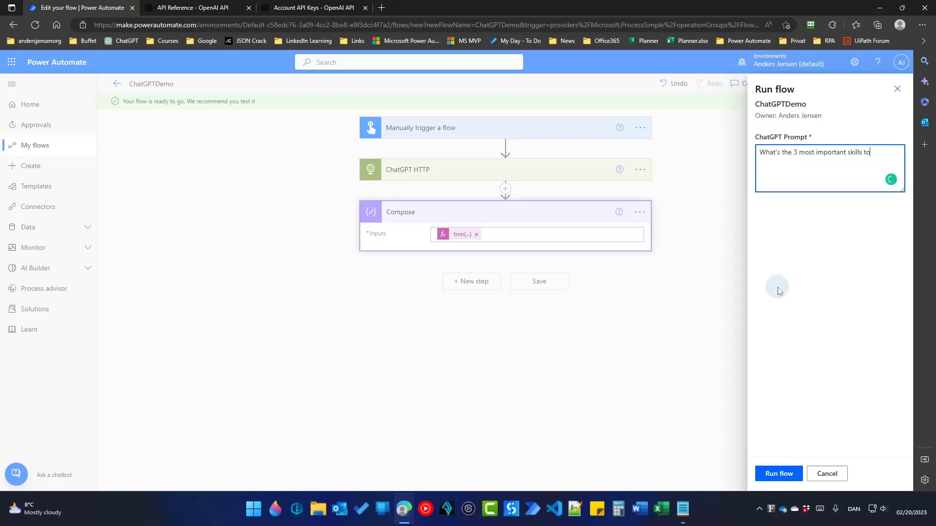
{"action": "type", "text": "n Power Atu"}
{"action": "key", "text": "BackSpace"}
{"action": "type", "text": "omate?"}
{"action": "left_click", "coordinate": [778, 474]}
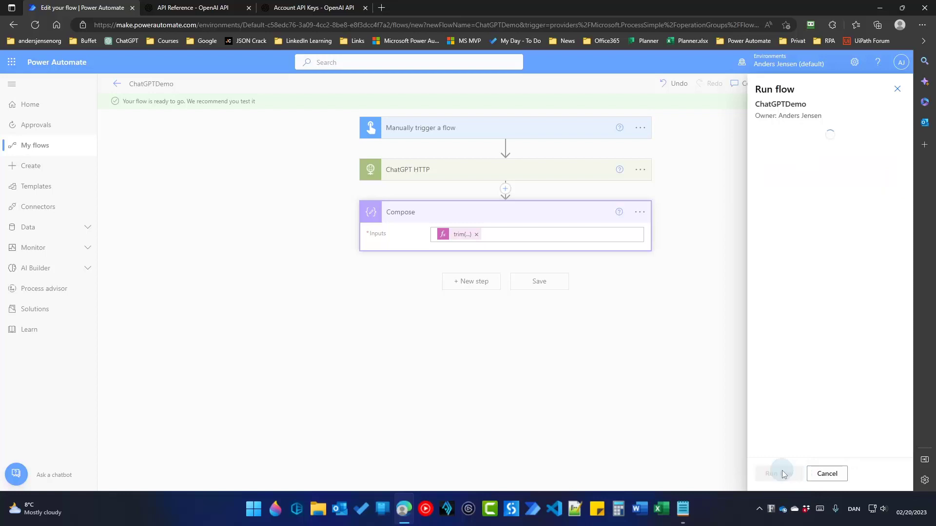
{"action": "left_click", "coordinate": [783, 474]}
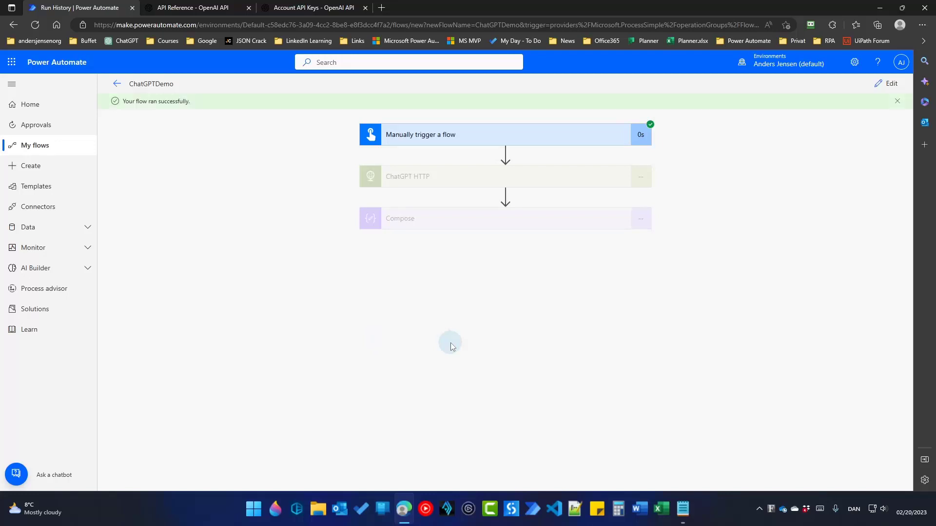
- Expand the Compose run results showing the trimmed three-skill list
{"action": "left_click", "coordinate": [468, 221]}
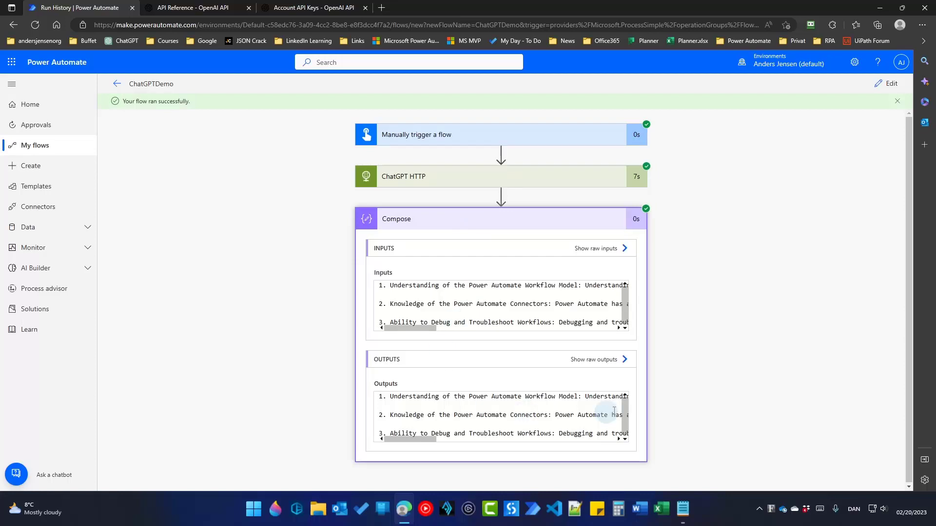